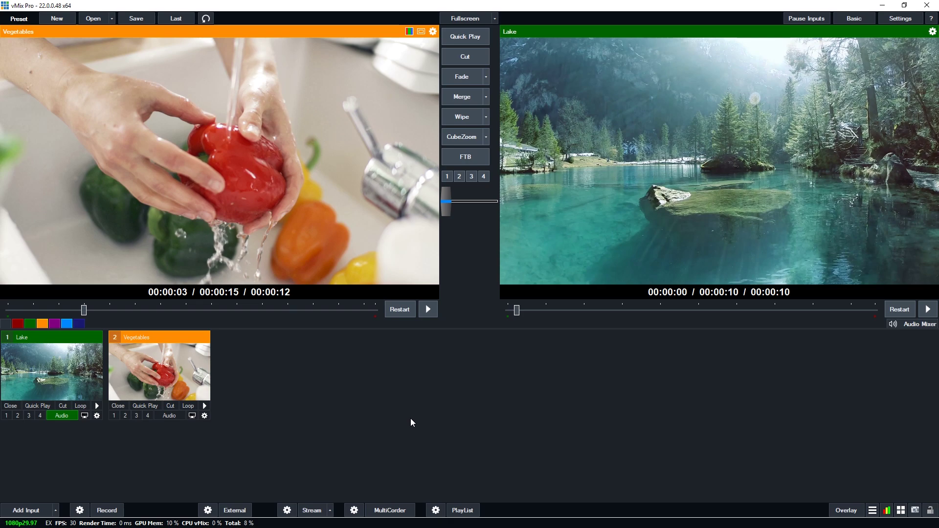
- Open Input Select on Title / XAML and browse the Title, GT Ticker and GT ScoreBoard templates
{"action": "left_click", "coordinate": [23, 511]}
{"action": "left_click", "coordinate": [247, 340]}
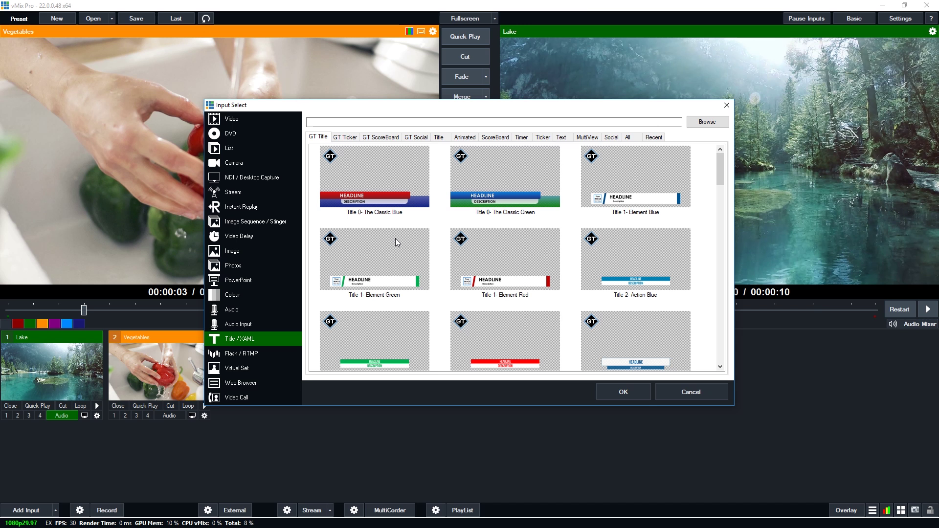
{"action": "left_click", "coordinate": [439, 137]}
{"action": "left_click", "coordinate": [461, 138]}
{"action": "left_click", "coordinate": [494, 138]}
{"action": "left_click", "coordinate": [442, 138]}
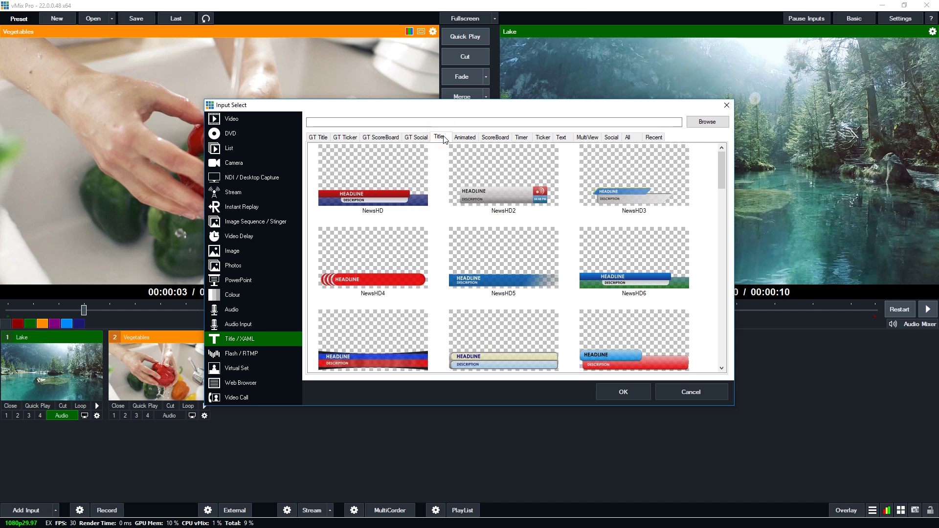
{"action": "left_click", "coordinate": [318, 138]}
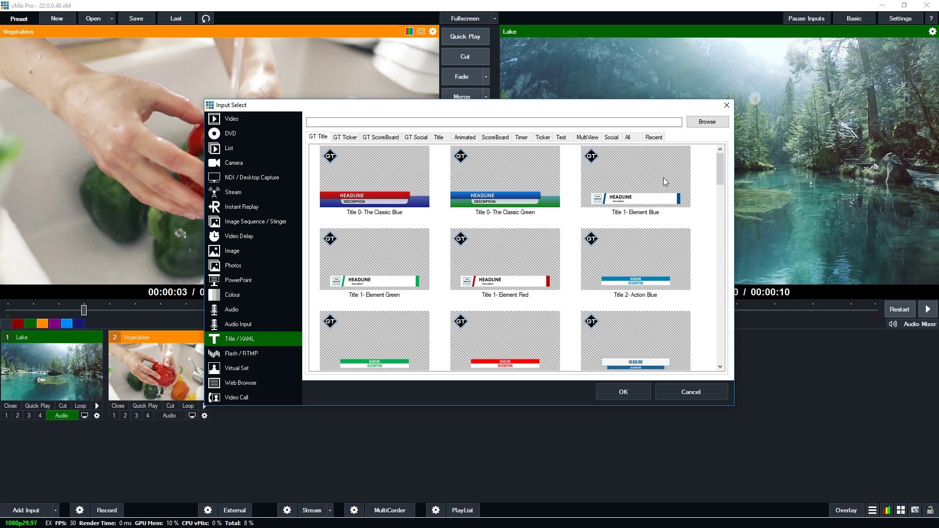
{"action": "left_click_drag", "start_coordinate": [718, 171], "coordinate": [589, 140]}
- Select Title 0- The Classic Blue from the GT Title templates
{"action": "left_click", "coordinate": [345, 137]}
{"action": "left_click", "coordinate": [374, 137]}
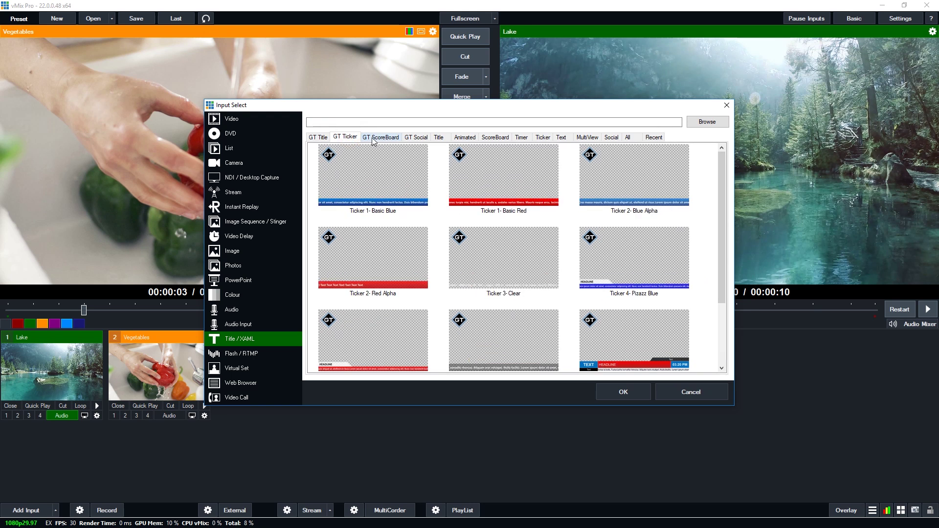
{"action": "left_click", "coordinate": [317, 138]}
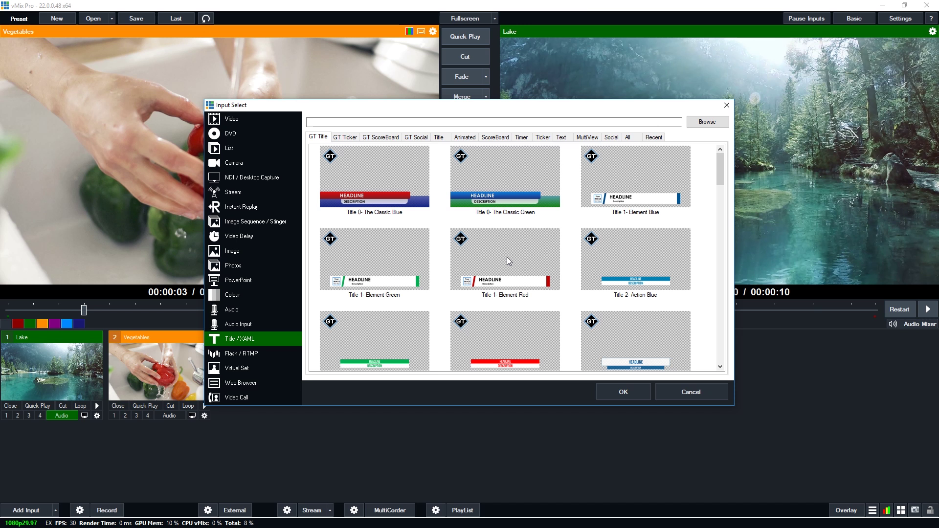
{"action": "left_click", "coordinate": [385, 170]}
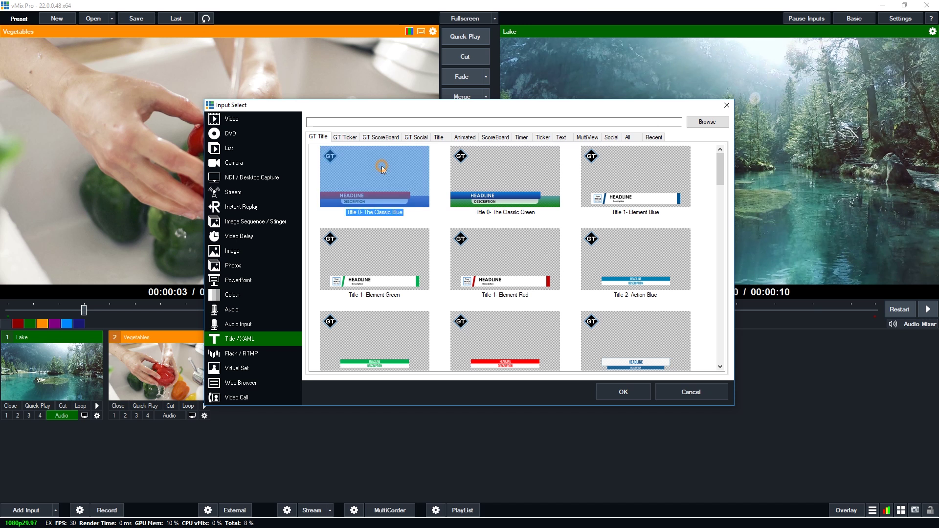
- Add the Classic Blue title with a first name headline and 'Assistant to the regional manager' description
{"action": "left_click", "coordinate": [616, 392]}
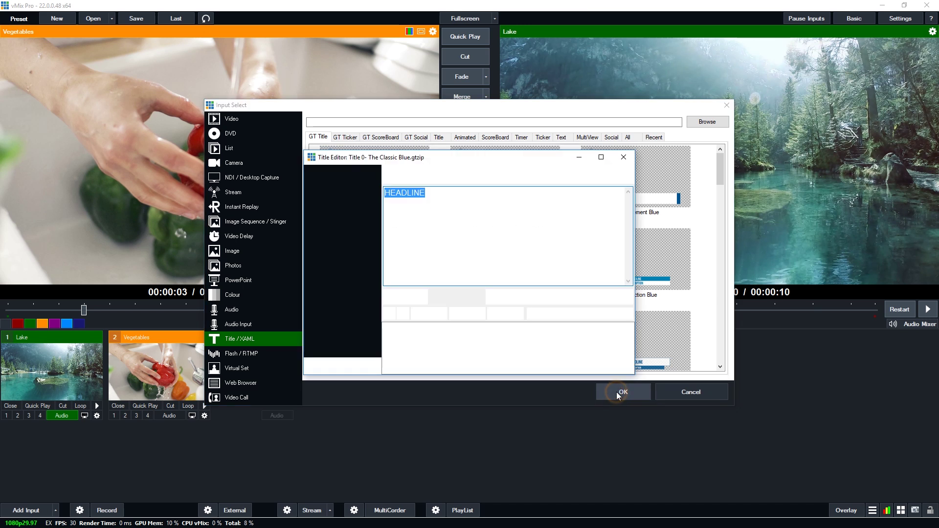
{"action": "left_click_drag", "start_coordinate": [526, 161], "coordinate": [325, 32]}
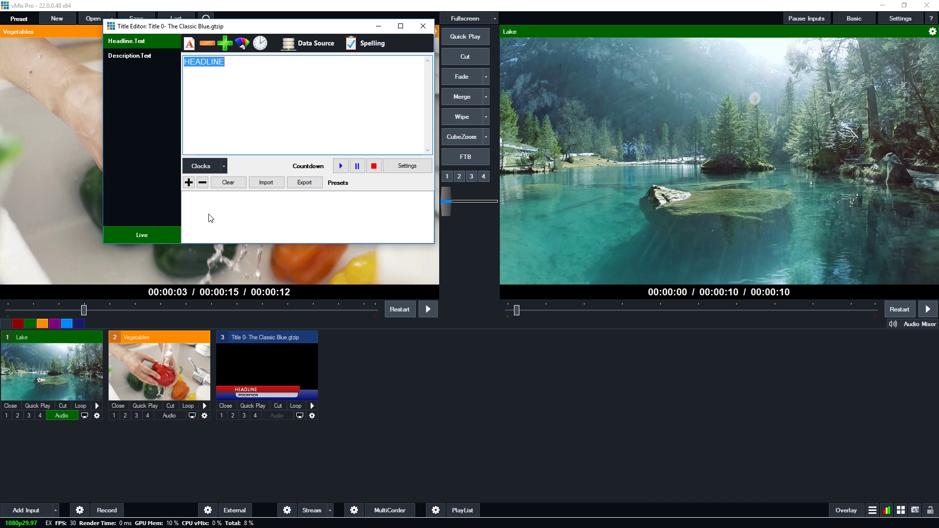
{"action": "type", "text": "Tim"}
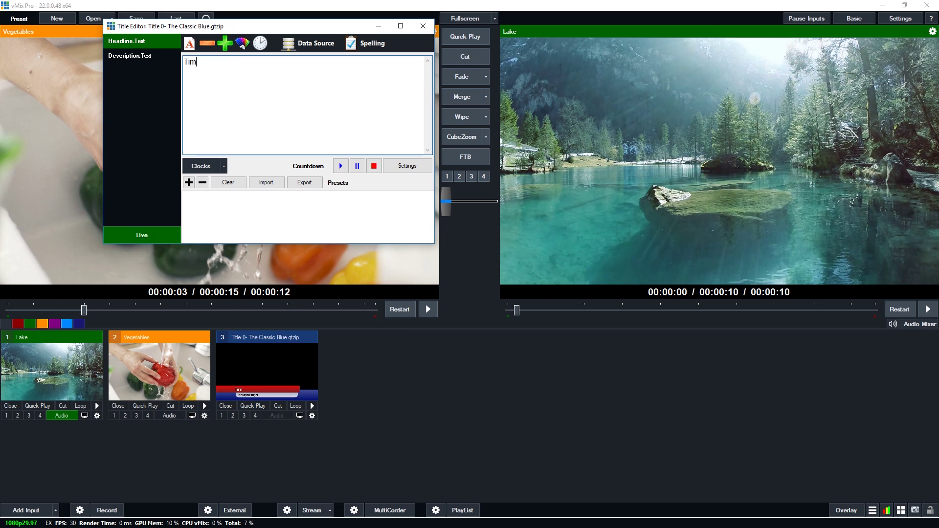
{"action": "left_click", "coordinate": [142, 56]}
{"action": "double_click", "coordinate": [264, 66]}
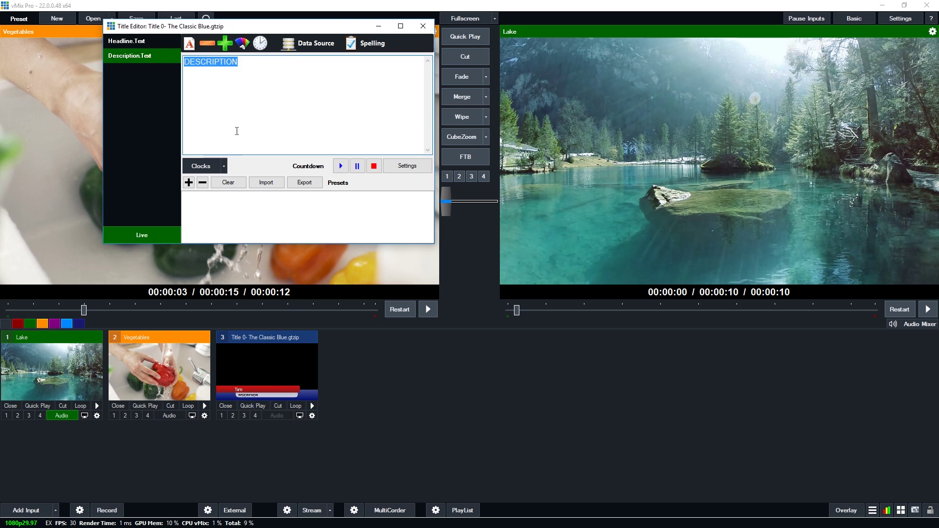
{"action": "type", "text": "Assistant to the regional manager"}
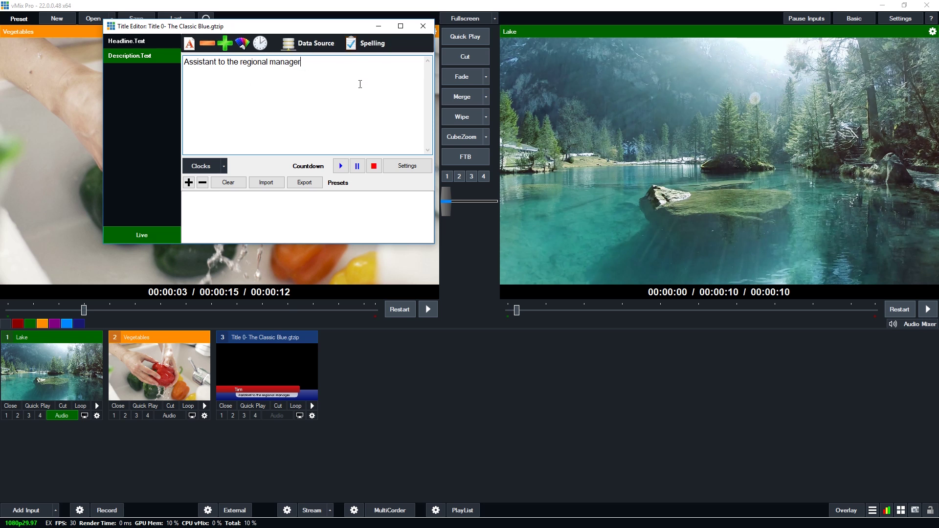
- Toggle the title's live updating off and on, then overlay it on the output
{"action": "left_click", "coordinate": [160, 233]}
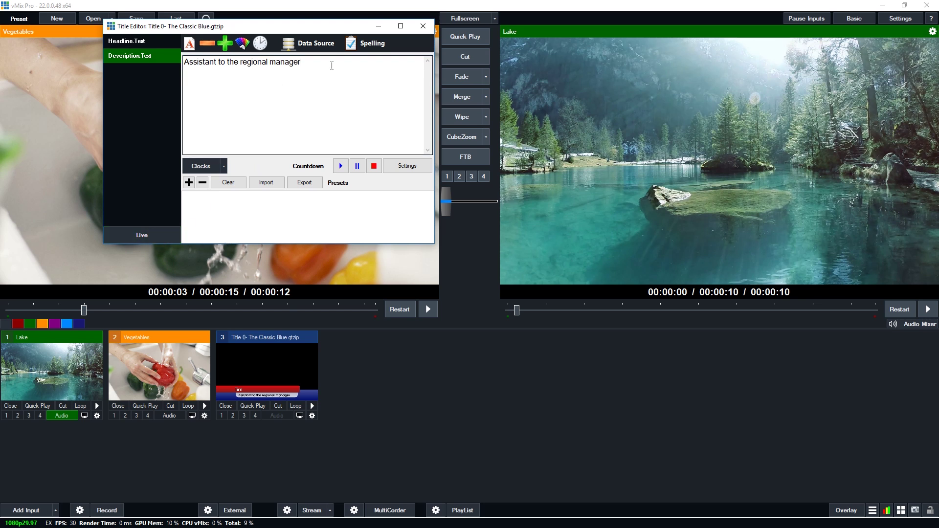
{"action": "left_click", "coordinate": [158, 232]}
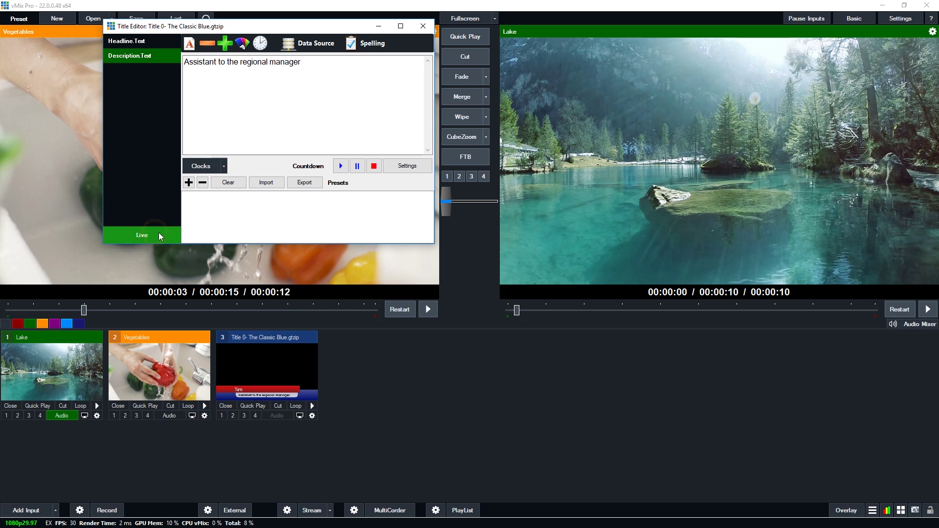
{"action": "left_click", "coordinate": [225, 415]}
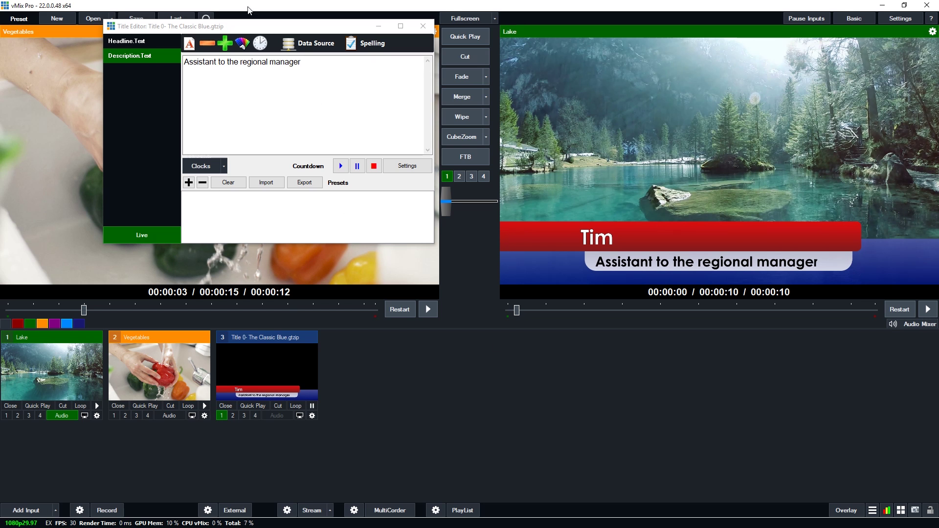
- Set the selected description text to the Bebas Neue font
{"action": "left_click_drag", "start_coordinate": [315, 61], "coordinate": [184, 62]}
{"action": "left_click", "coordinate": [207, 43]}
{"action": "left_click", "coordinate": [225, 46]}
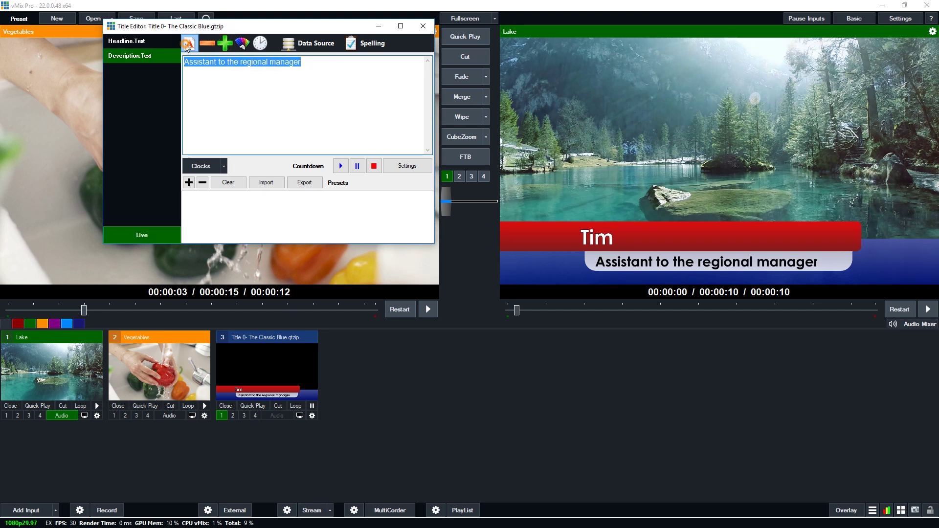
{"action": "left_click", "coordinate": [190, 43]}
{"action": "scroll", "coordinate": [378, 284], "scroll_direction": "down", "scroll_amount": 5}
{"action": "scroll", "coordinate": [383, 290], "scroll_direction": "down", "scroll_amount": 5}
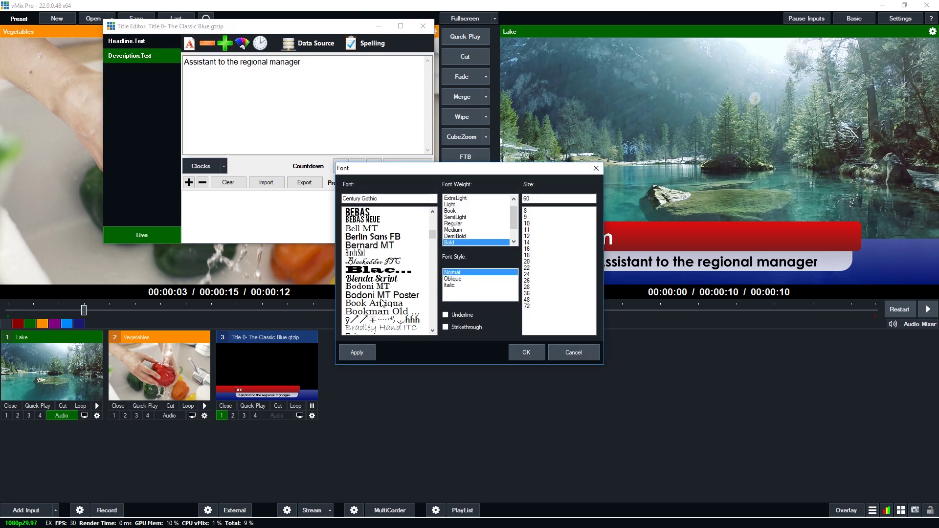
{"action": "left_click", "coordinate": [371, 220]}
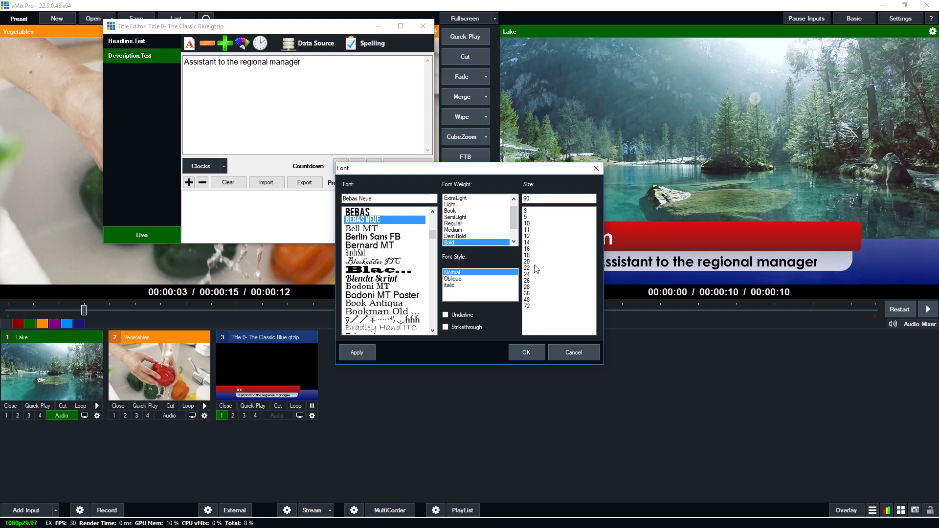
{"action": "left_click", "coordinate": [527, 352]}
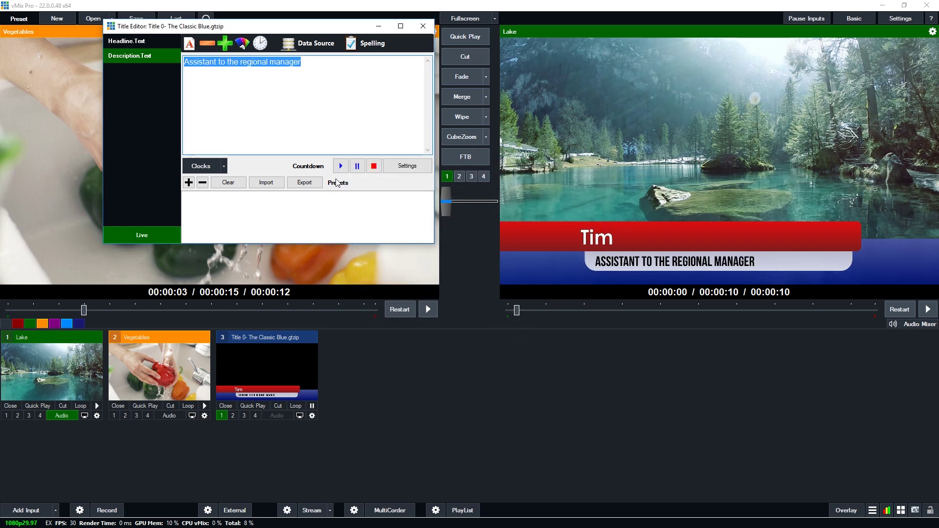
- Colour the description purple (6000BF) and run a spelling check on it
{"action": "left_click", "coordinate": [241, 46]}
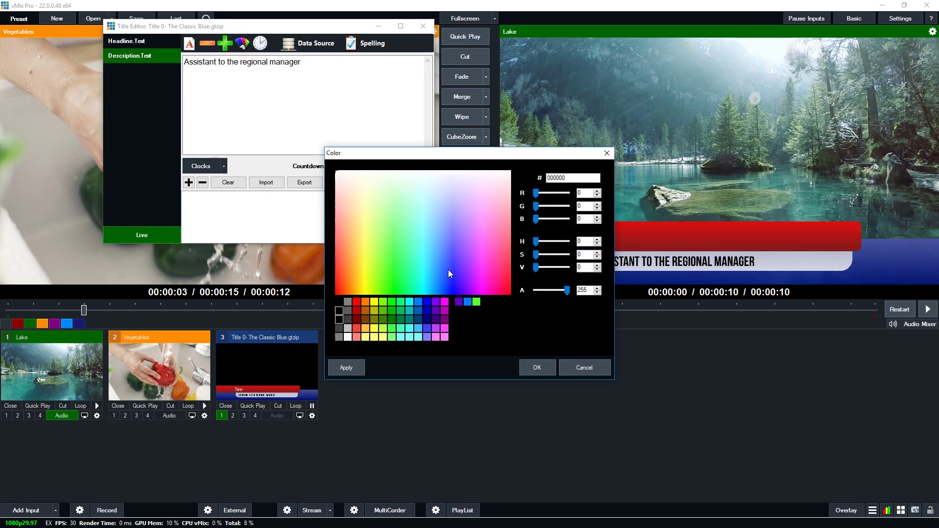
{"action": "left_click", "coordinate": [436, 311]}
{"action": "left_click", "coordinate": [347, 368]}
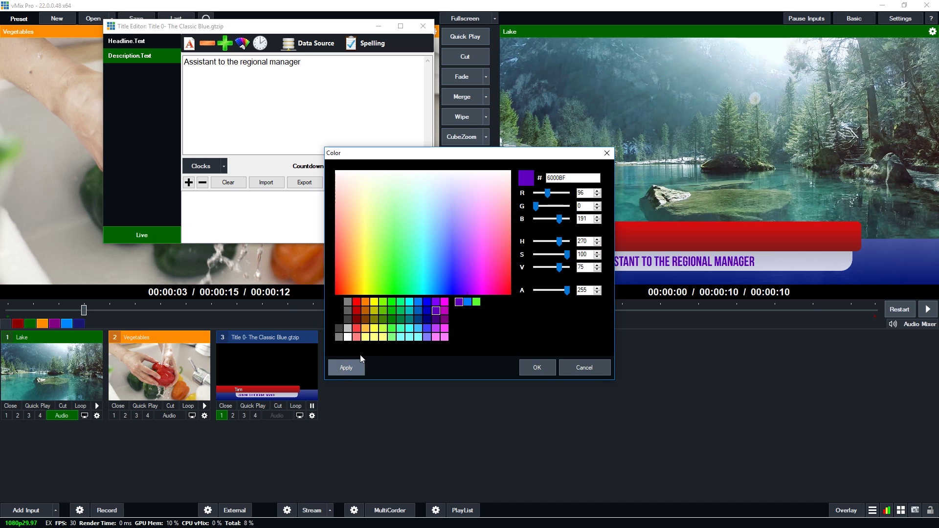
{"action": "left_click", "coordinate": [548, 372]}
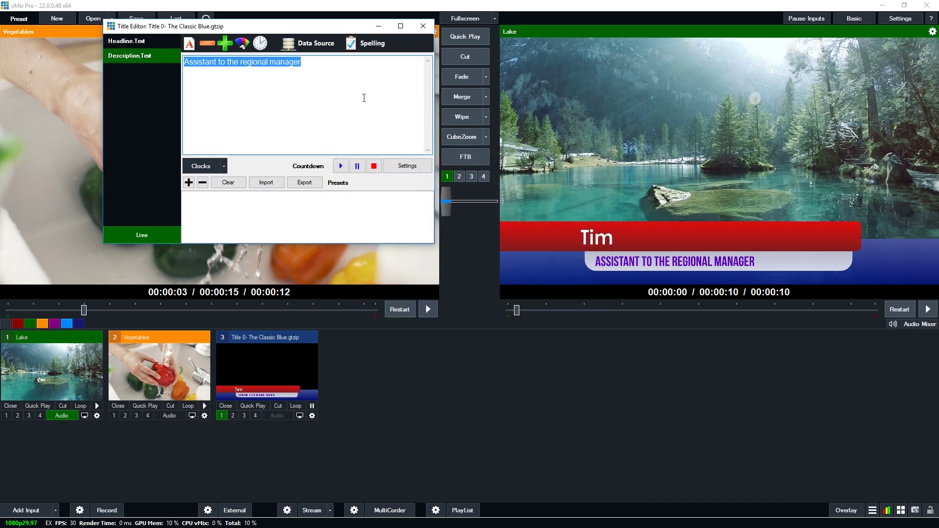
{"action": "left_click", "coordinate": [354, 51]}
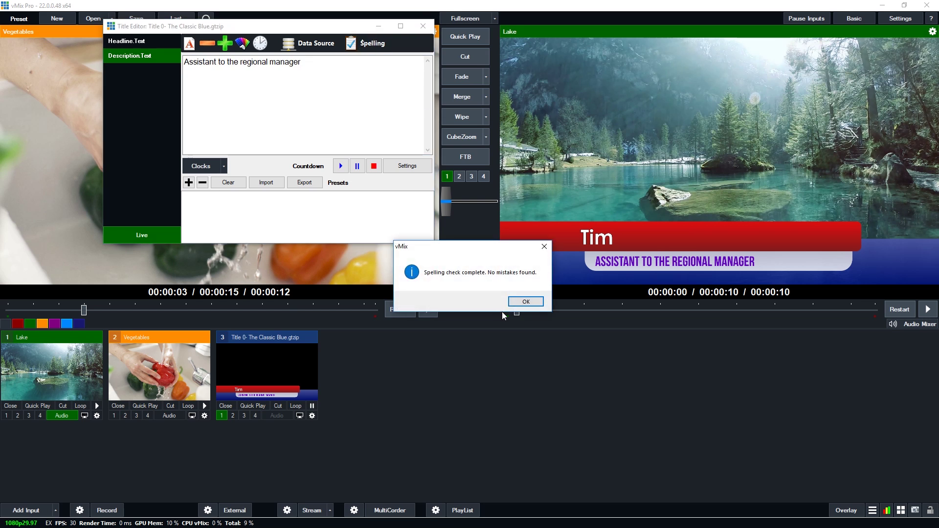
{"action": "left_click", "coordinate": [519, 301]}
{"action": "left_click", "coordinate": [314, 61]}
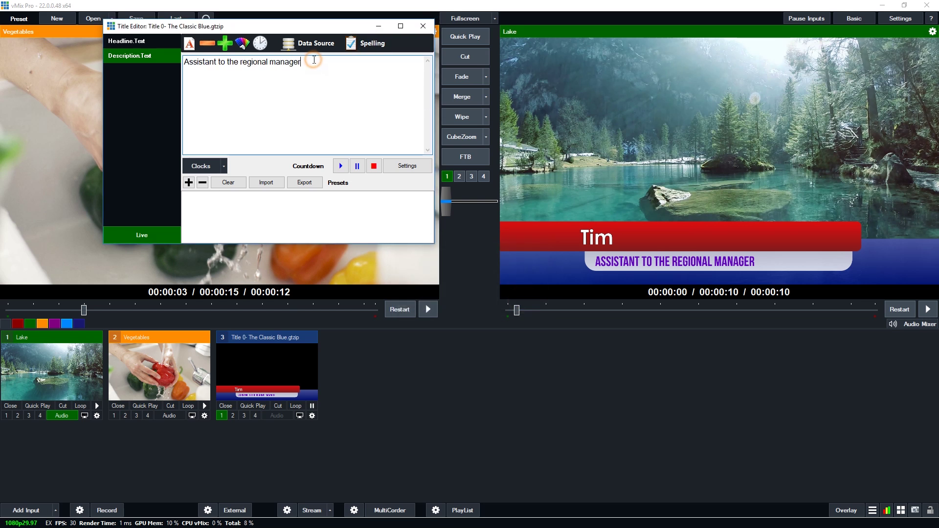
{"action": "type", "text": "r"}
{"action": "left_click", "coordinate": [364, 43]}
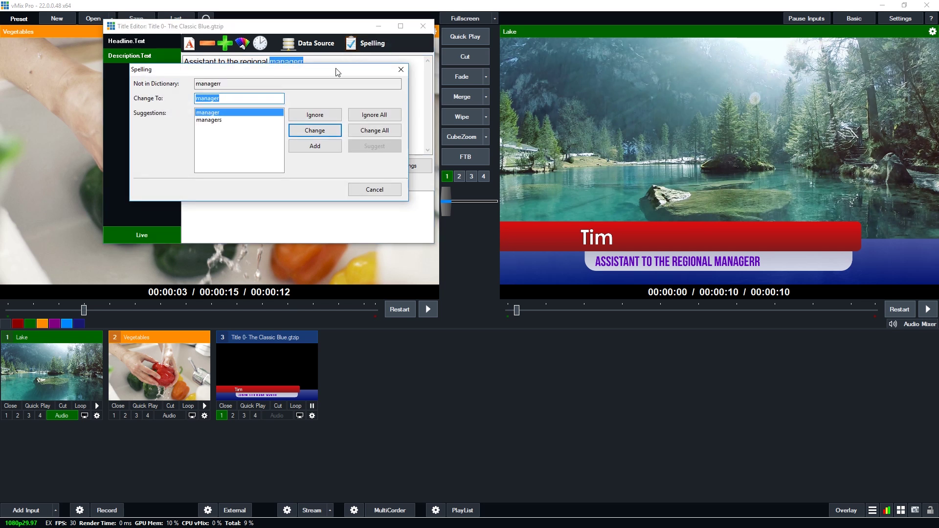
{"action": "left_click", "coordinate": [315, 130]}
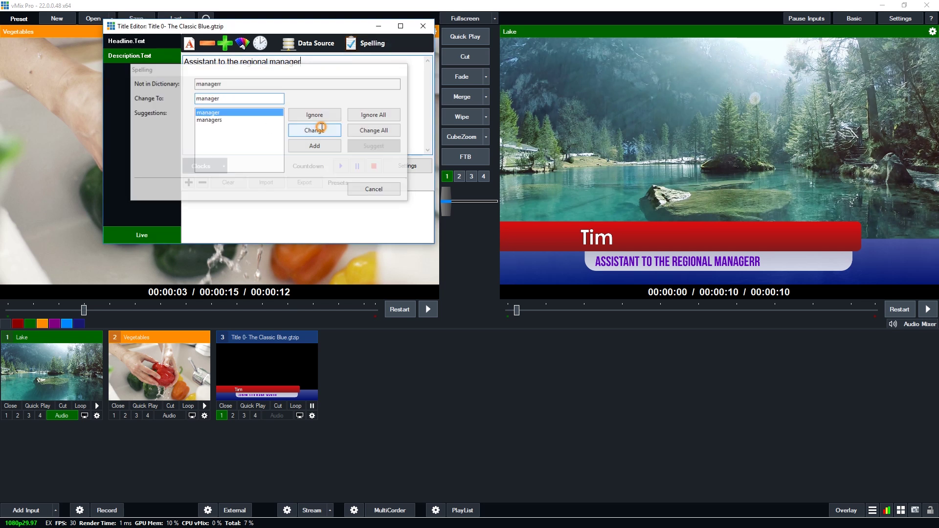
{"action": "type", "text": "r"}
{"action": "right_click", "coordinate": [277, 65]}
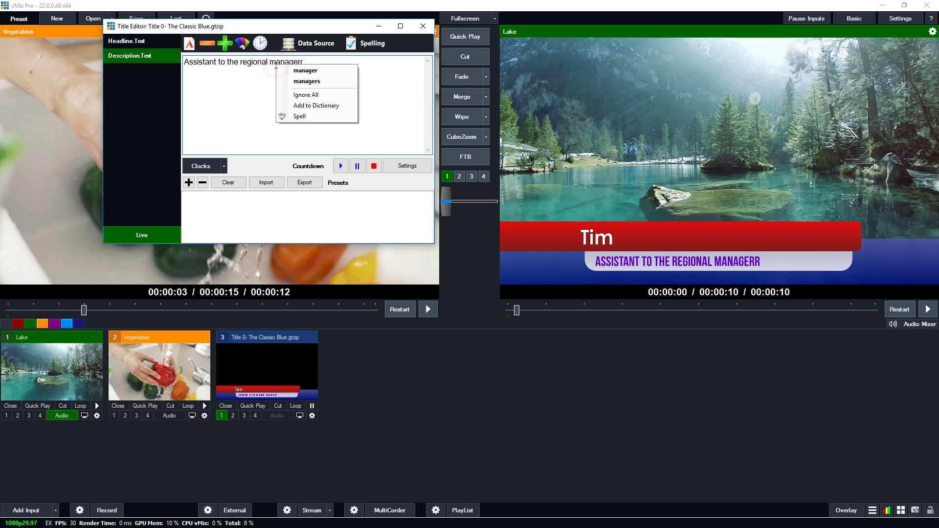
{"action": "left_click", "coordinate": [299, 72]}
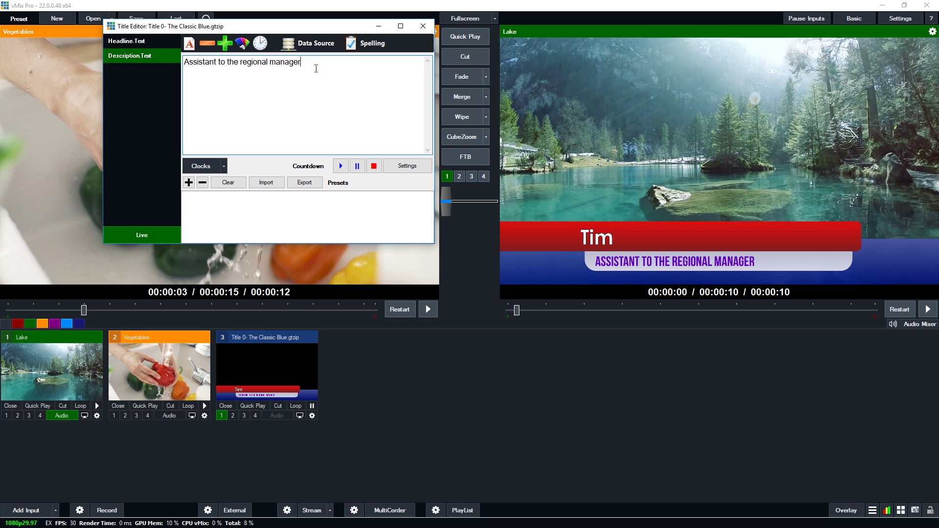
{"action": "type", "text": "r"}
{"action": "right_click", "coordinate": [302, 68]}
{"action": "left_click", "coordinate": [316, 69]}
{"action": "left_click", "coordinate": [189, 182]}
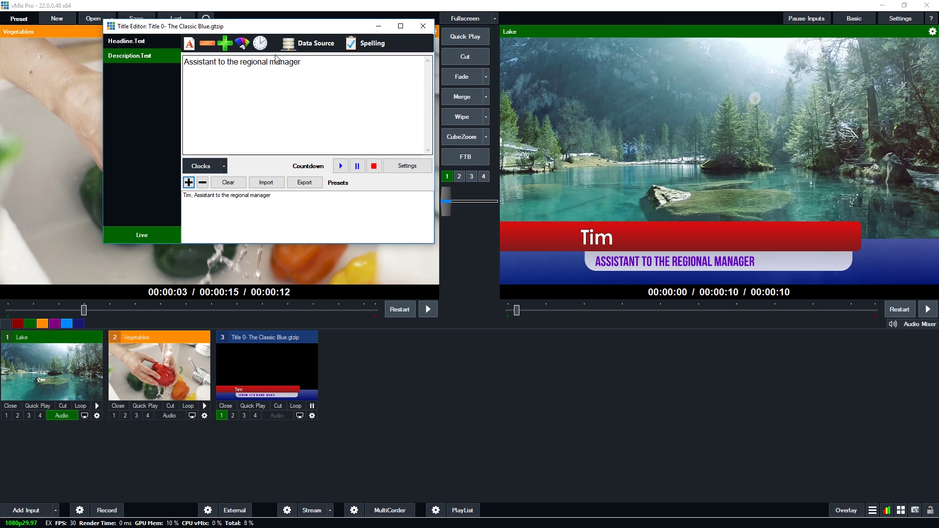
- Change the headline to a second first name and the description to 'Regional manager', saved as a new preset
{"action": "left_click", "coordinate": [126, 42]}
{"action": "double_click", "coordinate": [220, 63]}
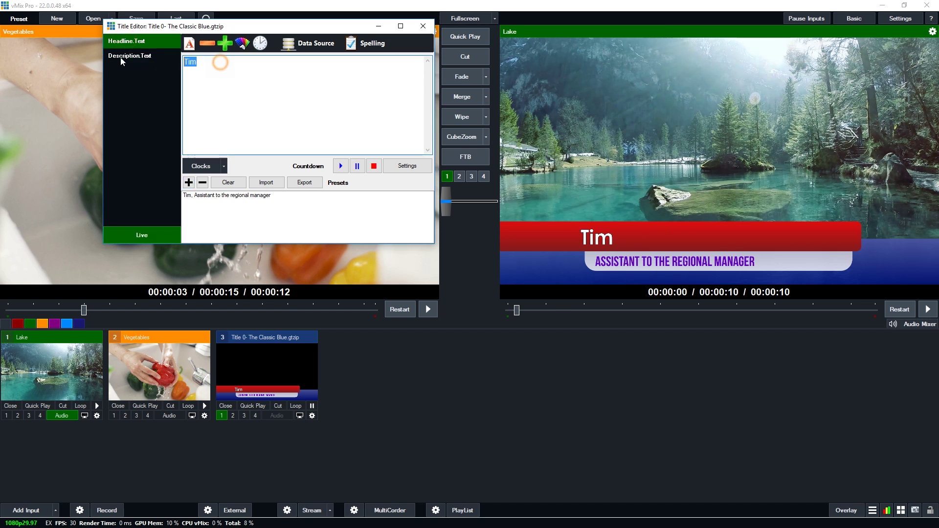
{"action": "type", "text": "Jim"}
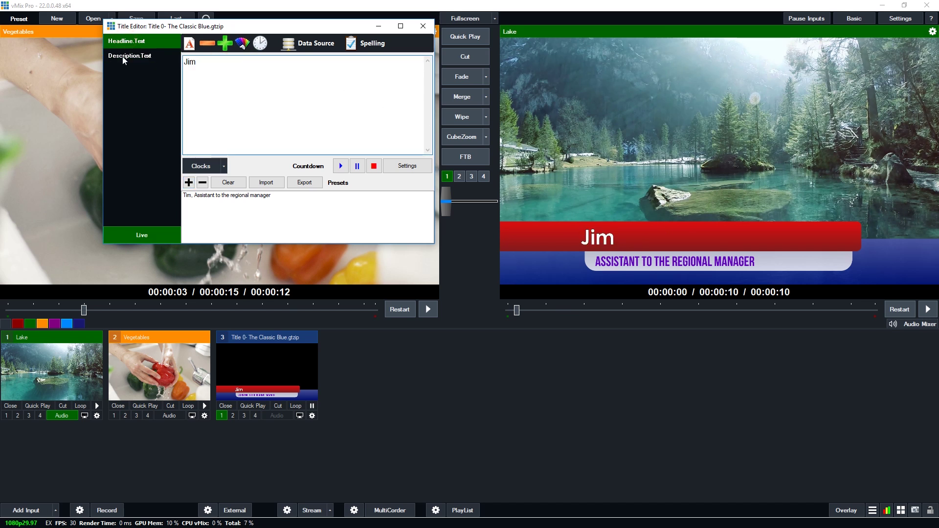
{"action": "left_click", "coordinate": [147, 58]}
{"action": "left_click_drag", "start_coordinate": [243, 64], "coordinate": [184, 62]}
{"action": "type", "text": "Regional manager"}
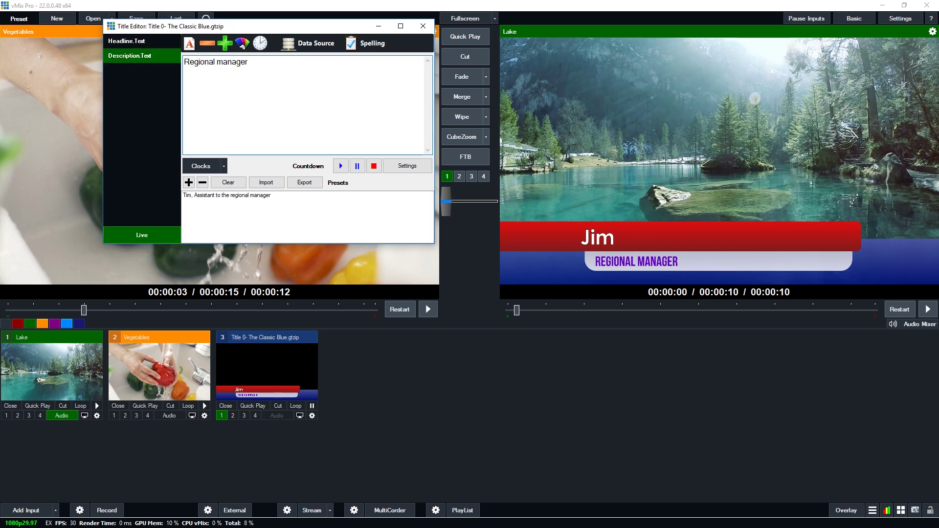
{"action": "left_click", "coordinate": [189, 182]}
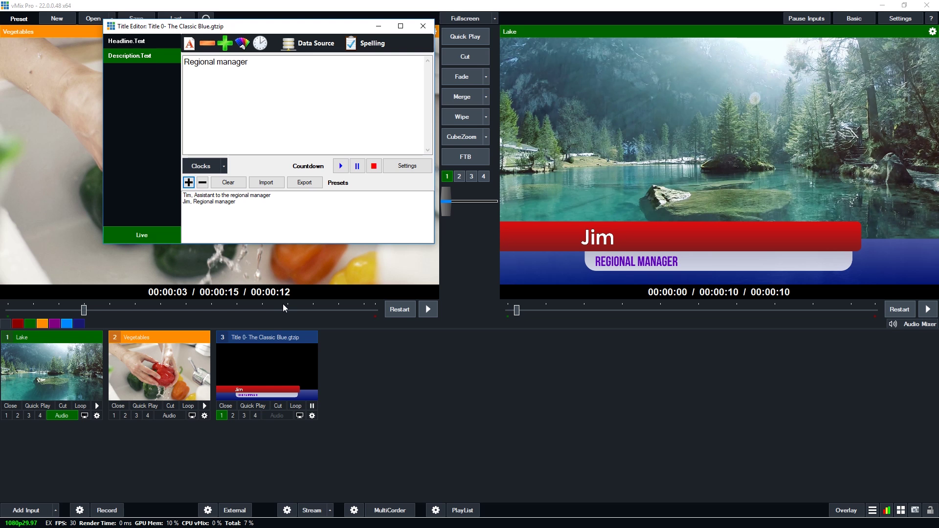
- Switch the title between the first and second presets
{"action": "left_click", "coordinate": [231, 196]}
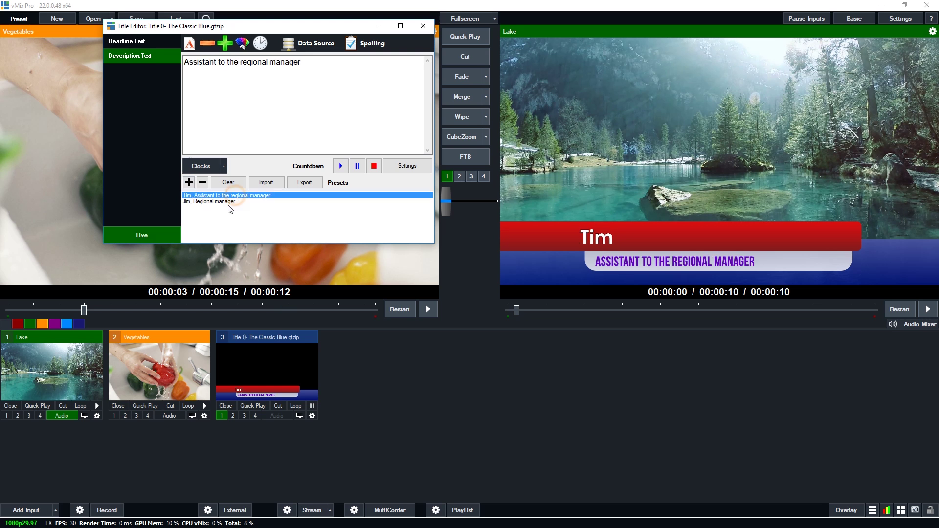
{"action": "left_click", "coordinate": [228, 202]}
{"action": "left_click", "coordinate": [225, 196]}
{"action": "left_click", "coordinate": [223, 202]}
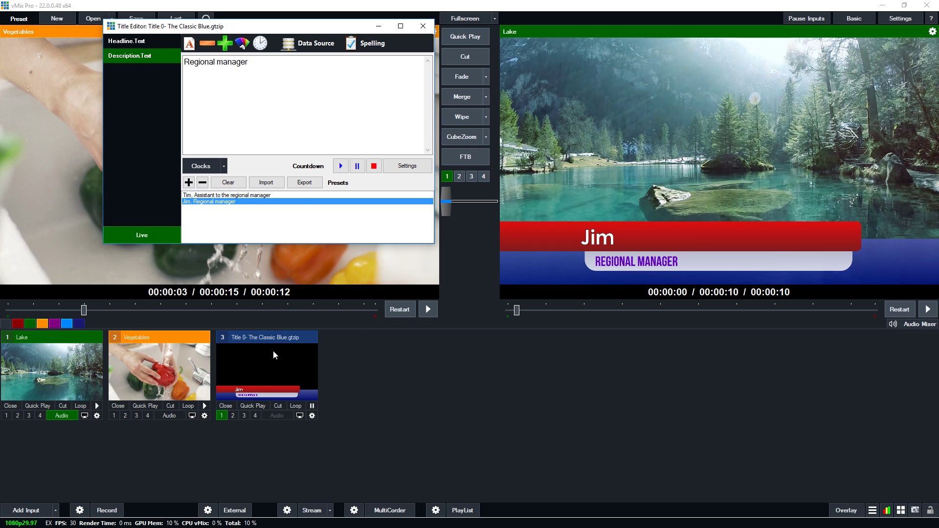
- With live updating paused, append '!!' so the role reads 'Regional manager!!!'
{"action": "left_click", "coordinate": [158, 234]}
{"action": "left_click", "coordinate": [263, 65]}
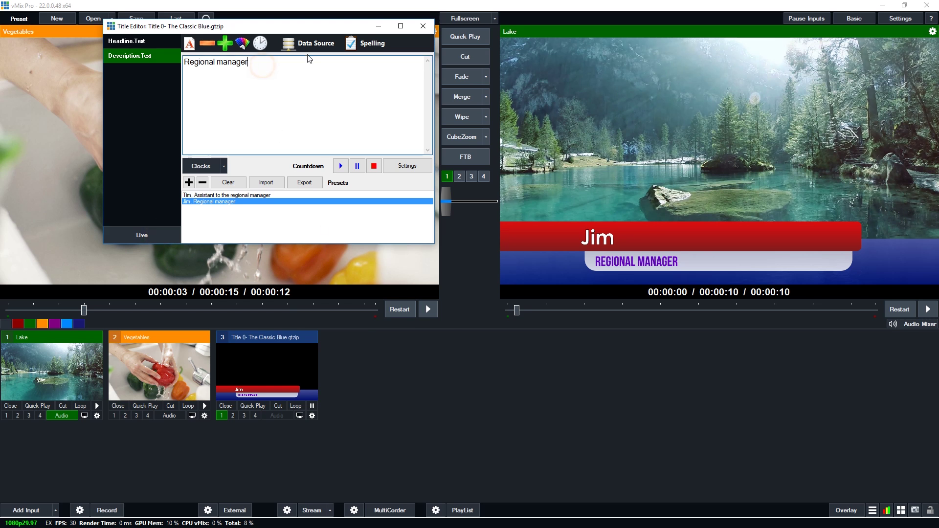
{"action": "type", "text": "!!!"}
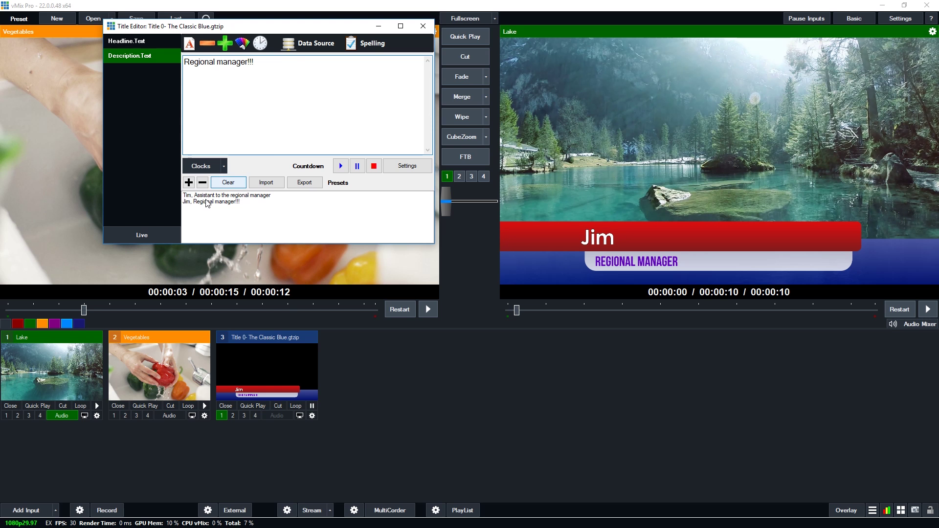
{"action": "left_click", "coordinate": [130, 239]}
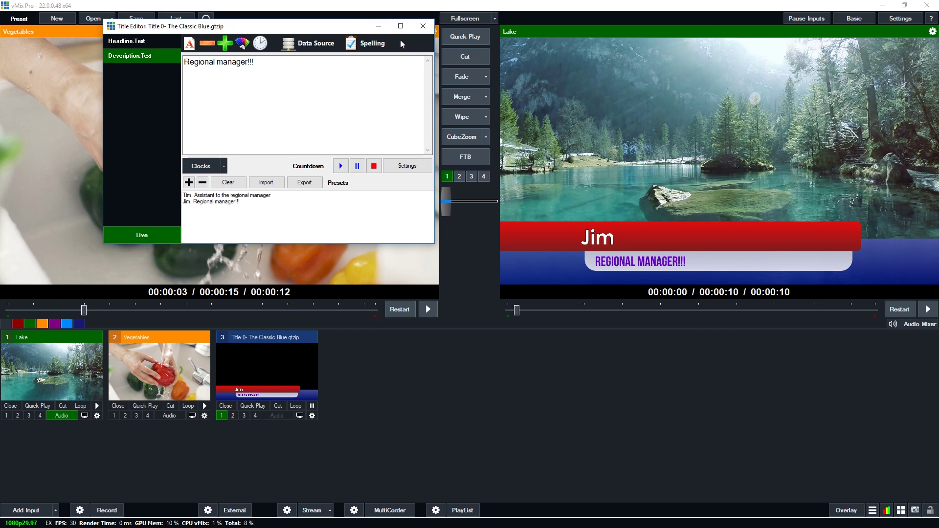
- Close the title editor, reopen it from the input's right-click menu, and close it again
{"action": "left_click", "coordinate": [423, 26]}
{"action": "right_click", "coordinate": [271, 353]}
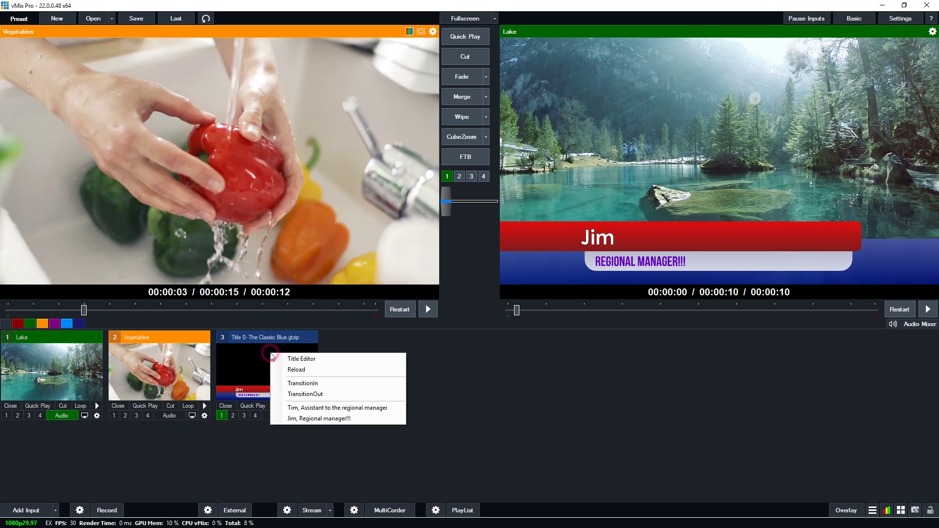
{"action": "left_click", "coordinate": [303, 360]}
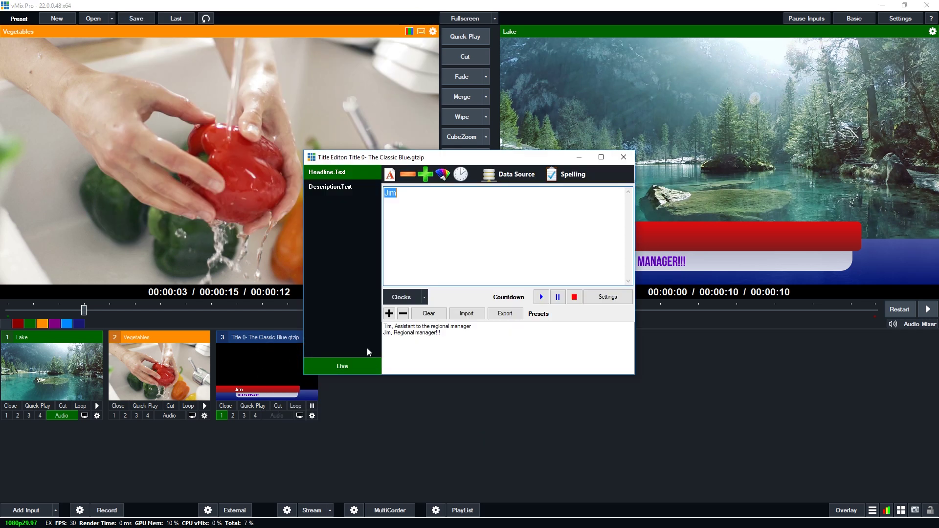
{"action": "left_click", "coordinate": [622, 153]}
- Switch between the presets from the input's right-click menu, then close the Classic Blue input
{"action": "right_click", "coordinate": [284, 349]}
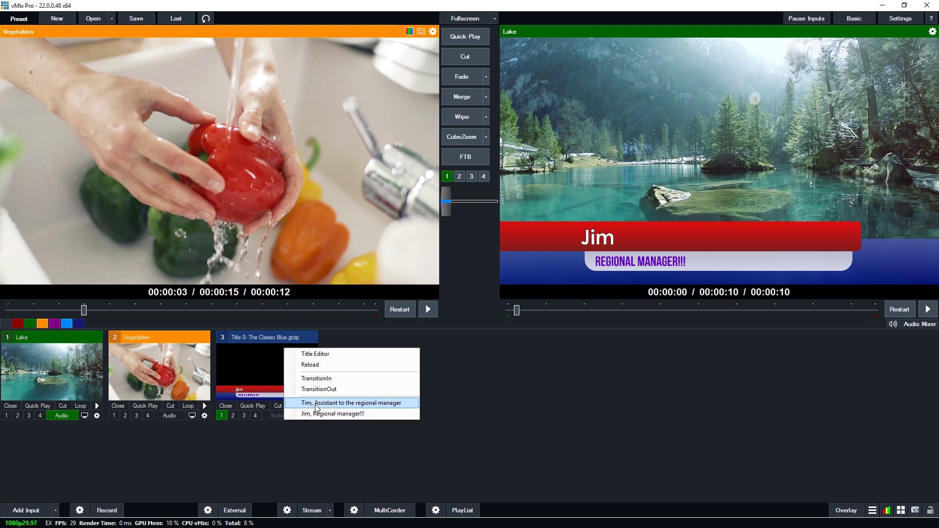
{"action": "left_click", "coordinate": [317, 403]}
{"action": "right_click", "coordinate": [258, 364]}
{"action": "left_click", "coordinate": [288, 429]}
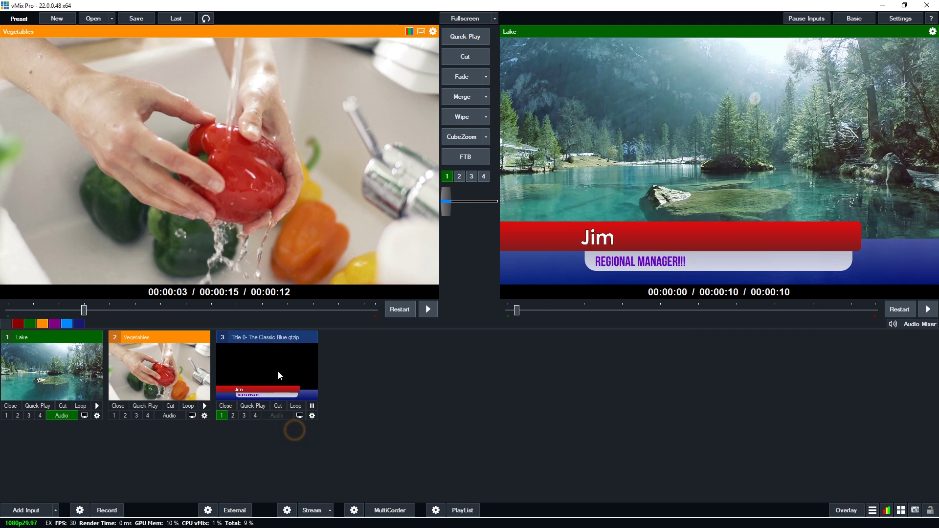
{"action": "right_click", "coordinate": [277, 371]}
{"action": "left_click", "coordinate": [343, 341]}
{"action": "left_click", "coordinate": [225, 406]}
- Add a Title 1- Element Blue input with a first name and 'Assistant to the regional manager'
{"action": "left_click", "coordinate": [30, 509]}
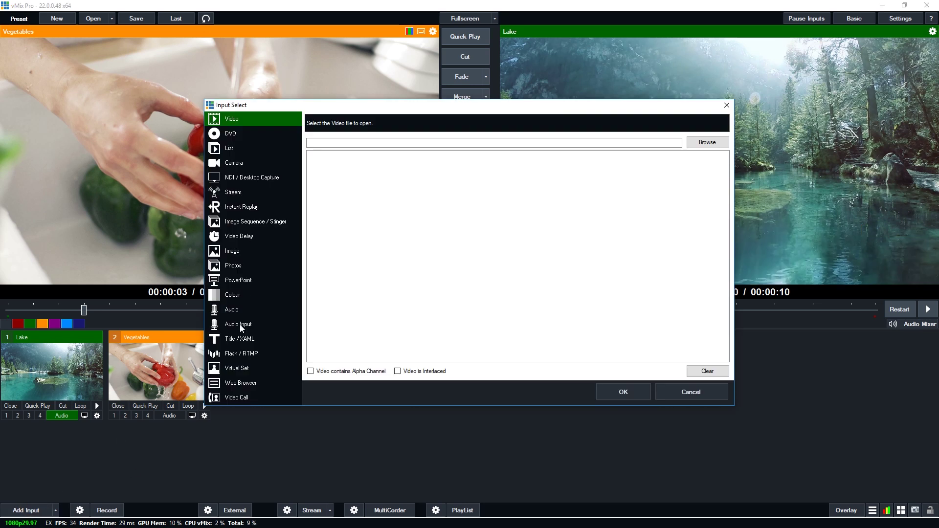
{"action": "left_click", "coordinate": [243, 339]}
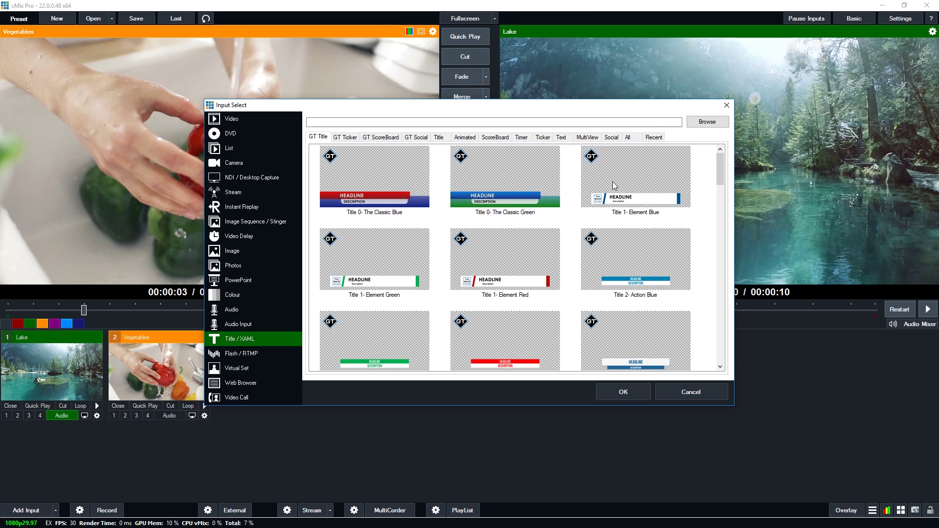
{"action": "left_click", "coordinate": [631, 185]}
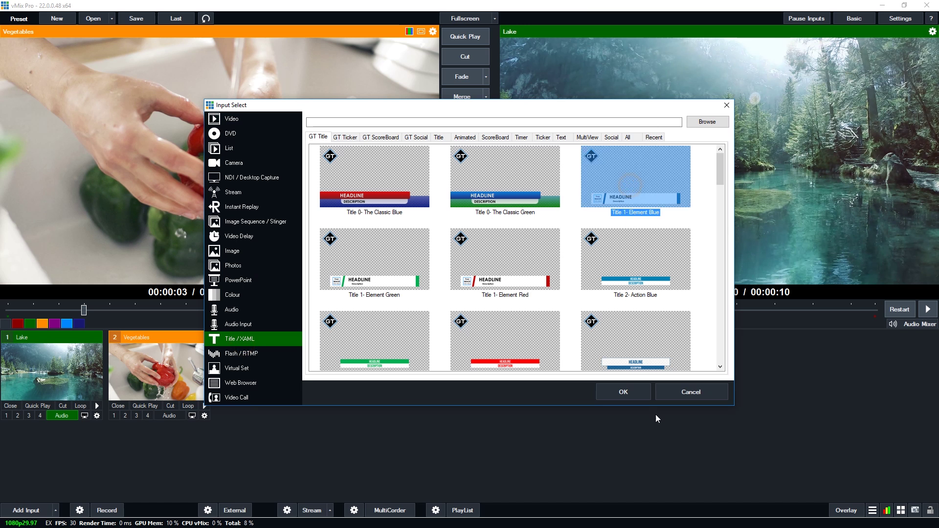
{"action": "left_click", "coordinate": [628, 390]}
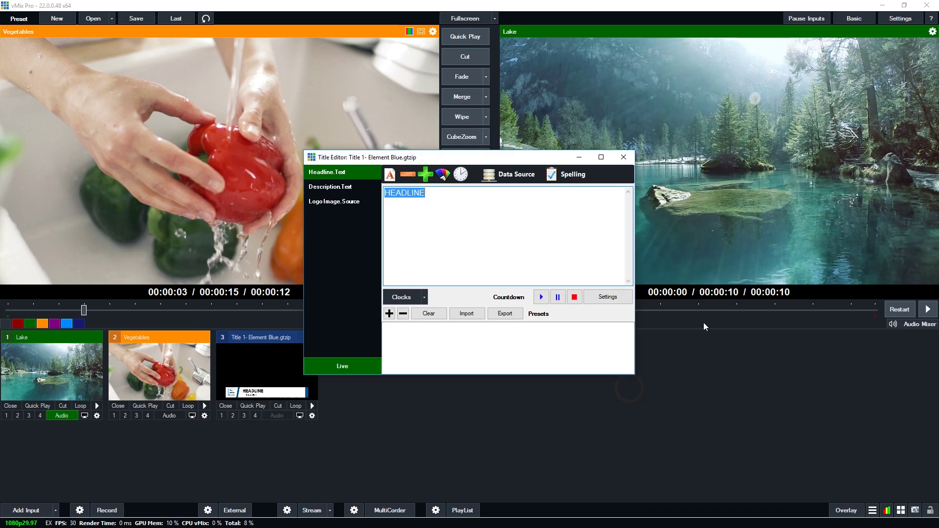
{"action": "type", "text": "Tim"}
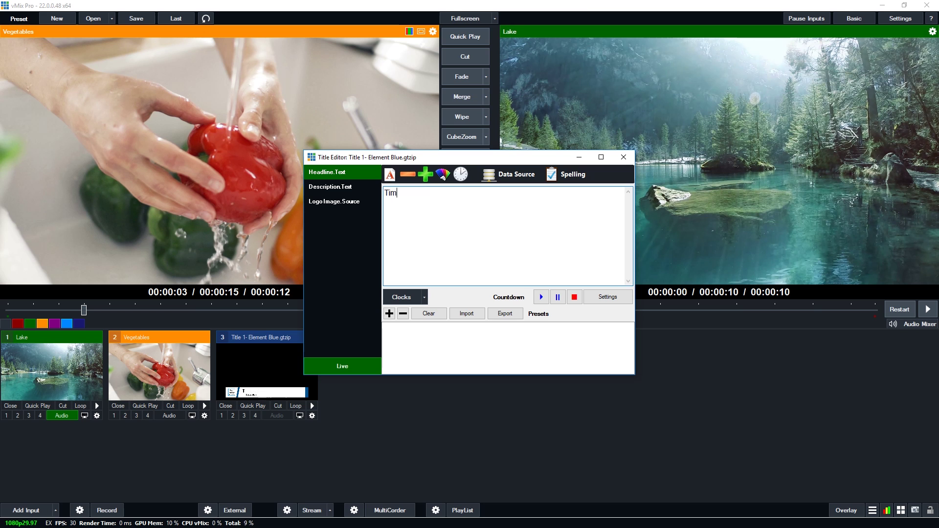
{"action": "left_click", "coordinate": [336, 187]}
{"action": "double_click", "coordinate": [436, 195]}
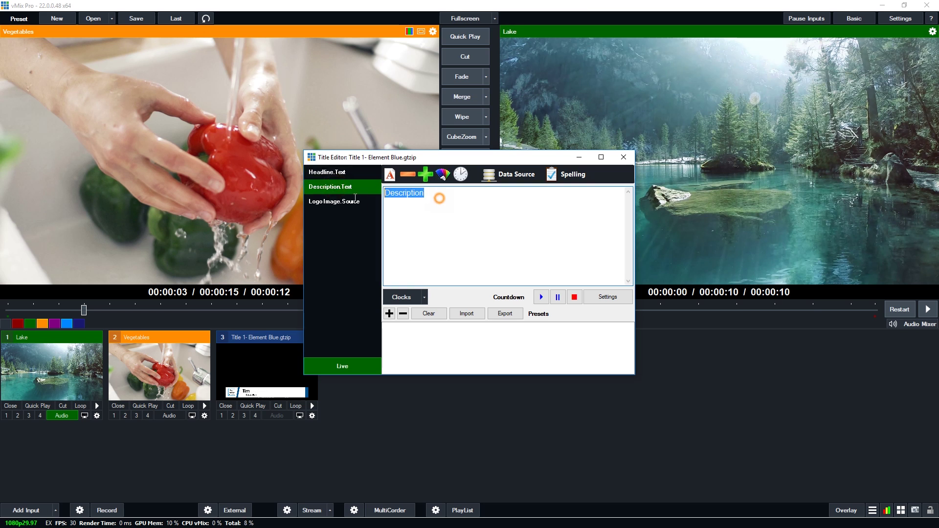
{"action": "type", "text": "Assistant to the regional manager"}
- Overlay the lower third on Lake, take it off, and put it back on
{"action": "left_click_drag", "start_coordinate": [533, 157], "coordinate": [329, 45]}
{"action": "left_click", "coordinate": [222, 416]}
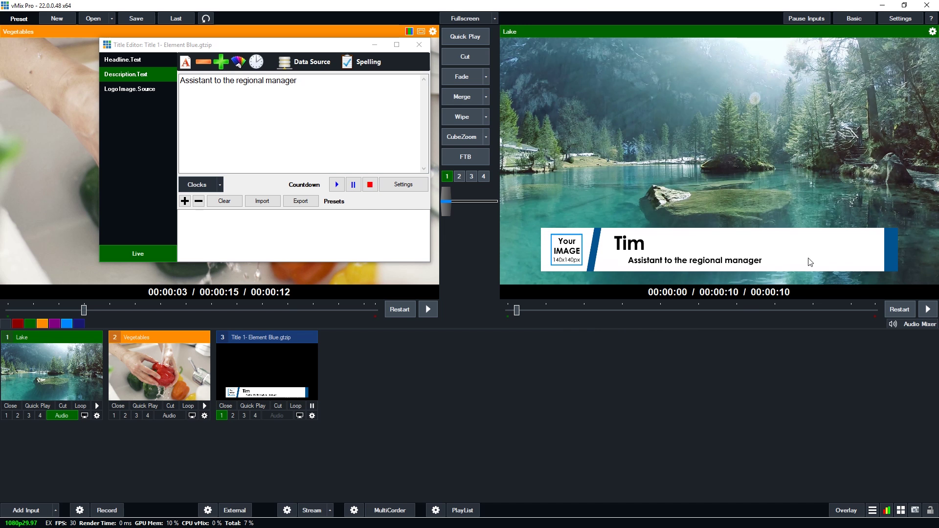
{"action": "left_click", "coordinate": [225, 417]}
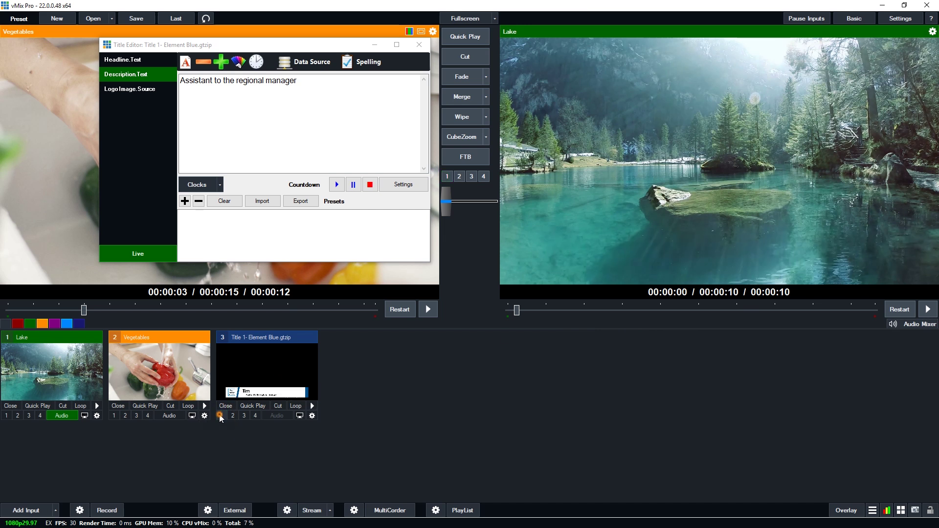
{"action": "left_click", "coordinate": [220, 416]}
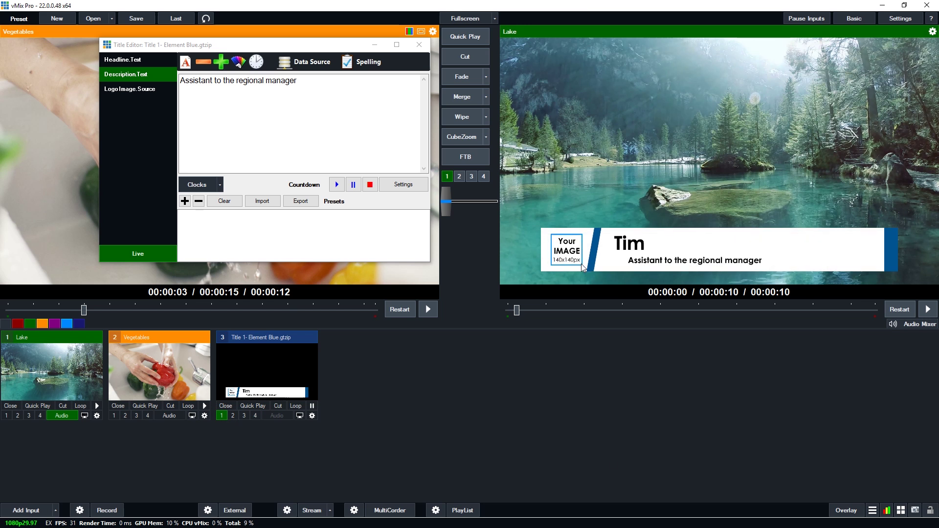
{"action": "left_click", "coordinate": [136, 88]}
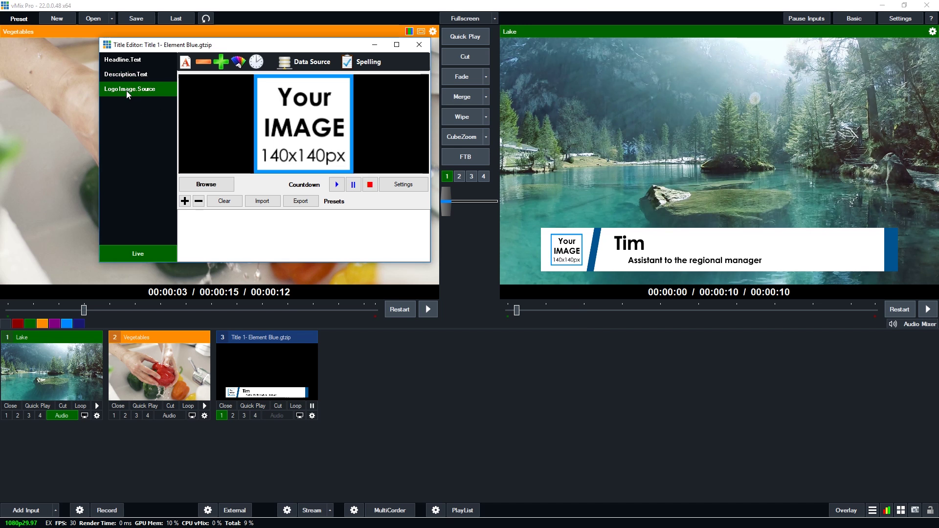
- Load Dan.png as the lower third's logo image, close the editor, and remove the input
{"action": "left_click", "coordinate": [206, 184]}
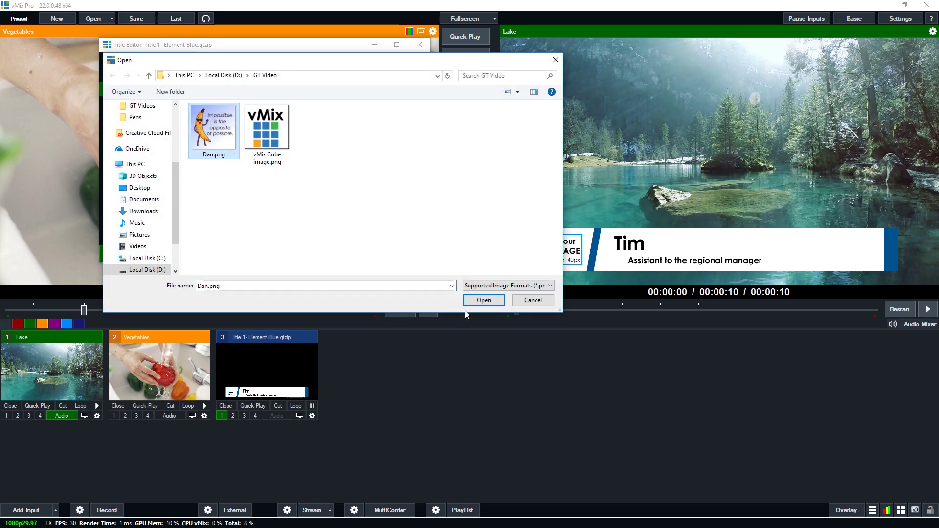
{"action": "left_click", "coordinate": [482, 300]}
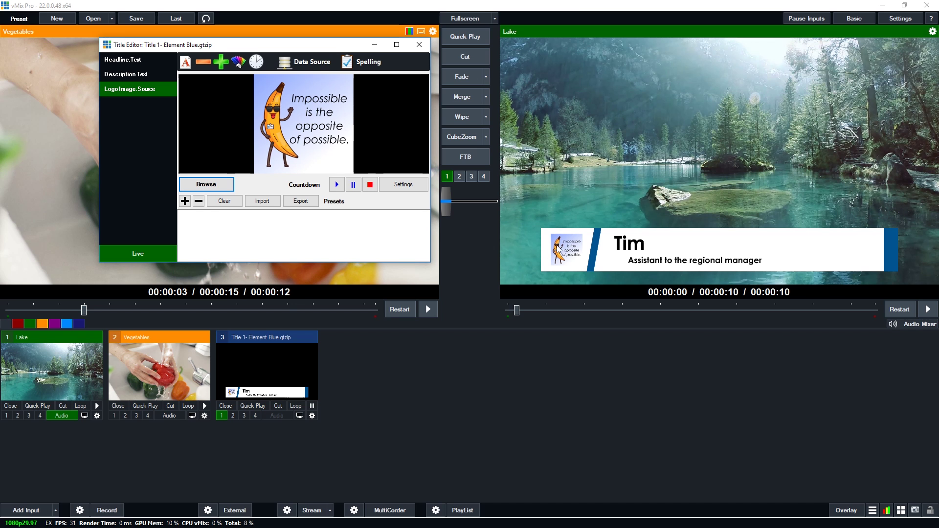
{"action": "left_click", "coordinate": [217, 187]}
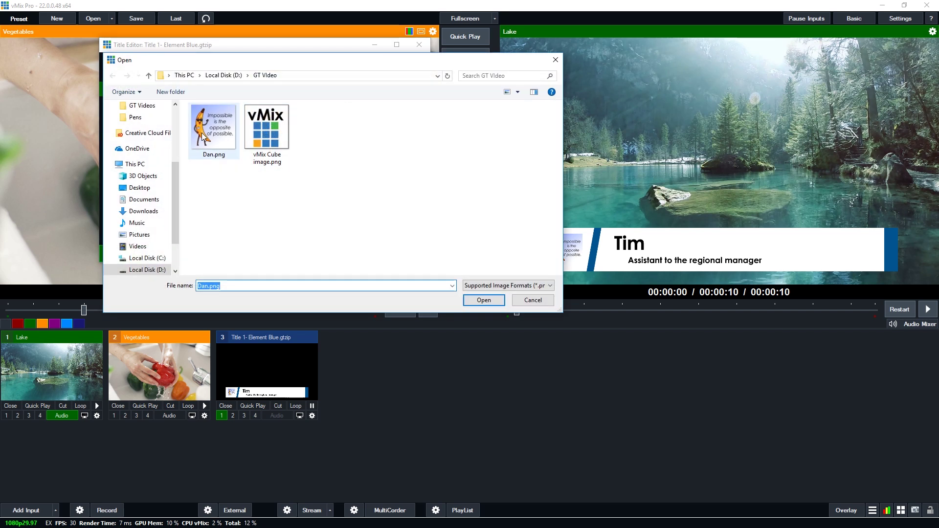
{"action": "double_click", "coordinate": [203, 136]}
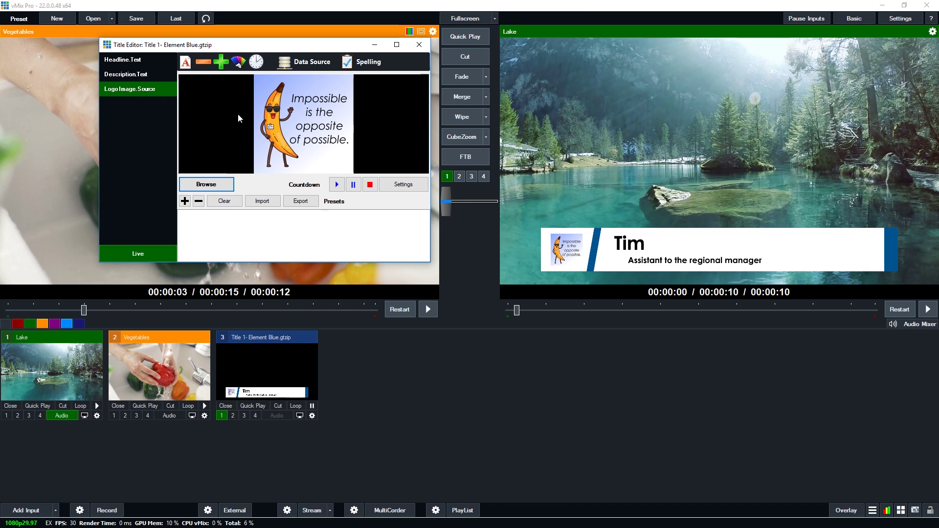
{"action": "left_click", "coordinate": [419, 44]}
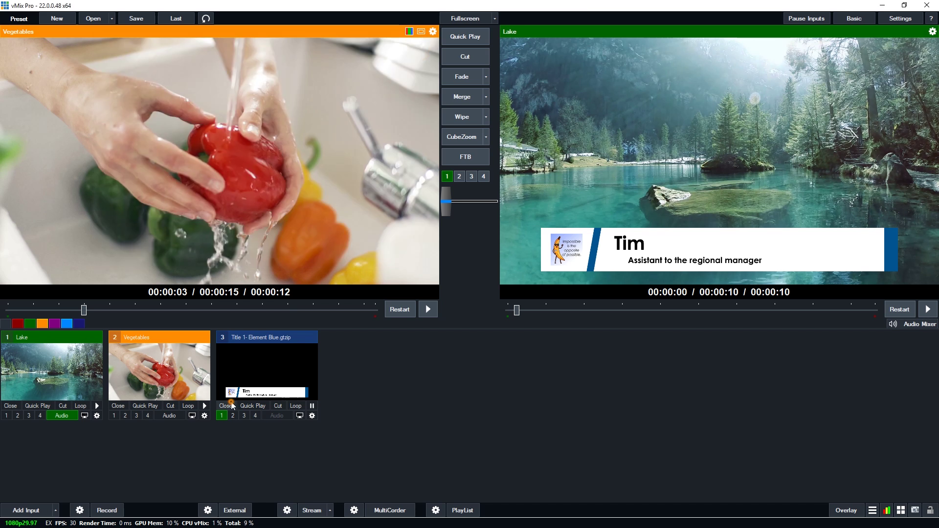
{"action": "left_click", "coordinate": [226, 405]}
- Add a Title 4- Bright input with the headline 'Hello!'
{"action": "left_click", "coordinate": [28, 511]}
{"action": "left_click", "coordinate": [240, 338]}
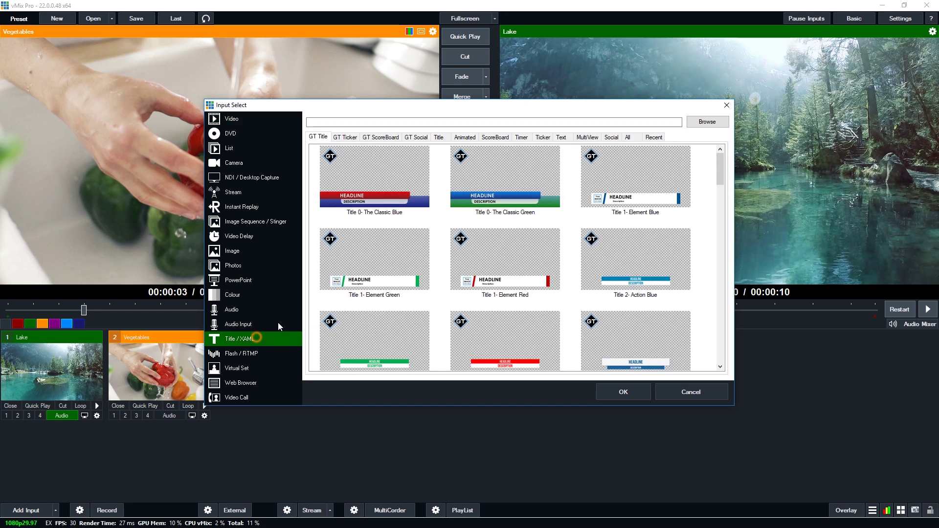
{"action": "scroll", "coordinate": [591, 271], "scroll_direction": "down", "scroll_amount": 4}
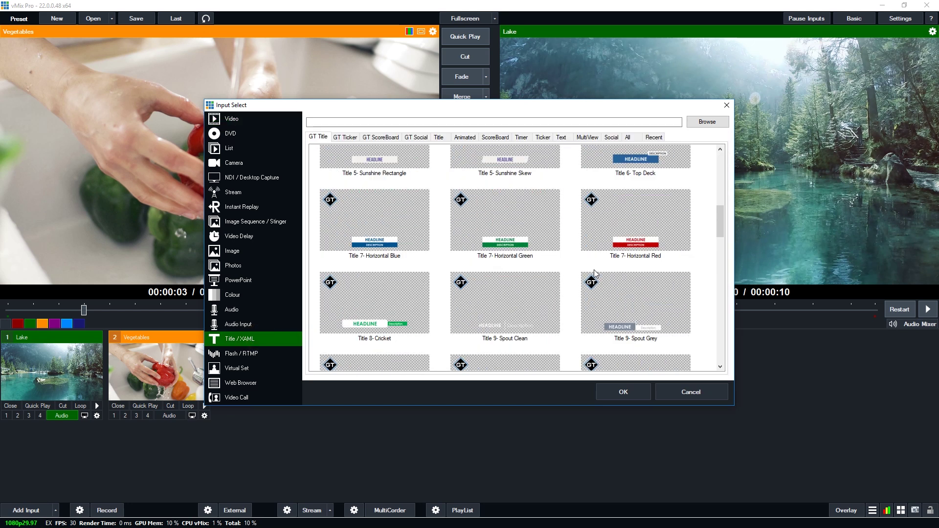
{"action": "left_click", "coordinate": [637, 213]}
{"action": "left_click", "coordinate": [623, 393]}
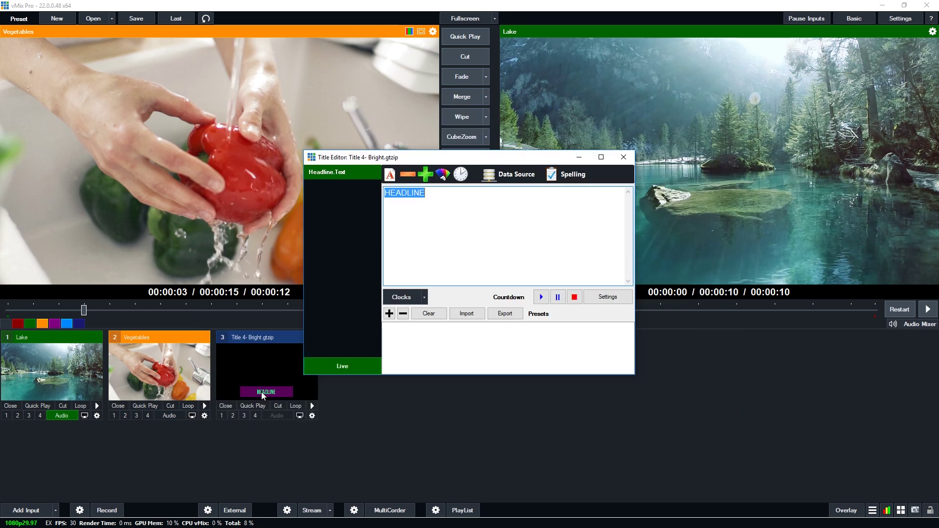
{"action": "type", "text": "Hello!"}
- Overlay the Hello! title on Lake, take it off again, and close its editor
{"action": "left_click_drag", "start_coordinate": [548, 157], "coordinate": [317, 67]}
{"action": "left_click", "coordinate": [222, 415]}
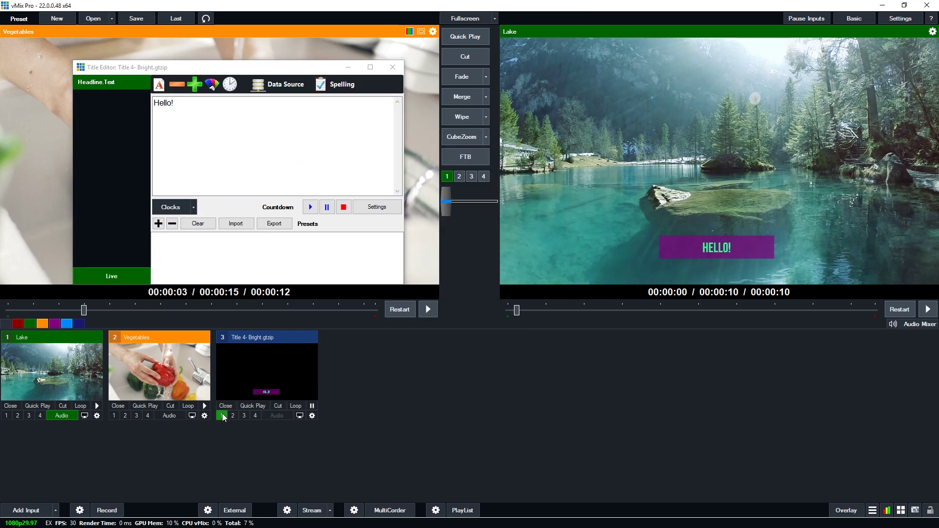
{"action": "left_click", "coordinate": [221, 415]}
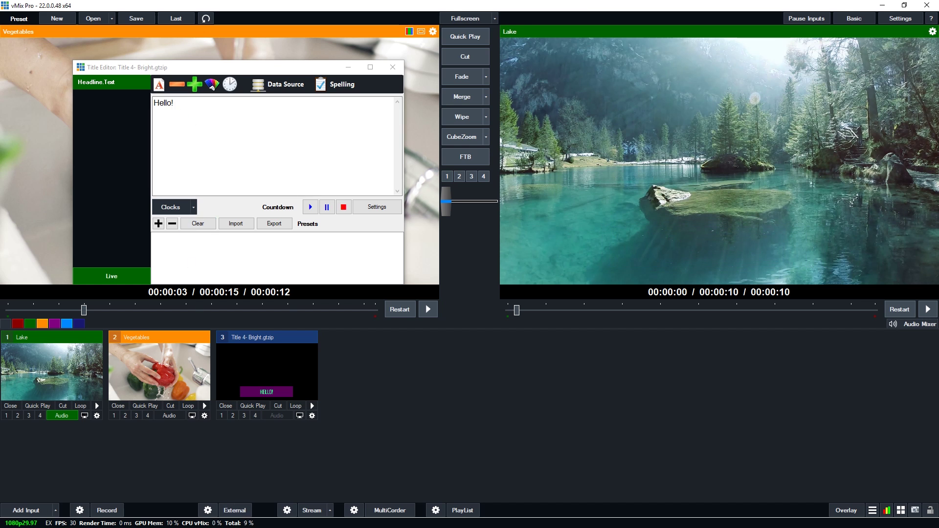
{"action": "left_click", "coordinate": [393, 67]}
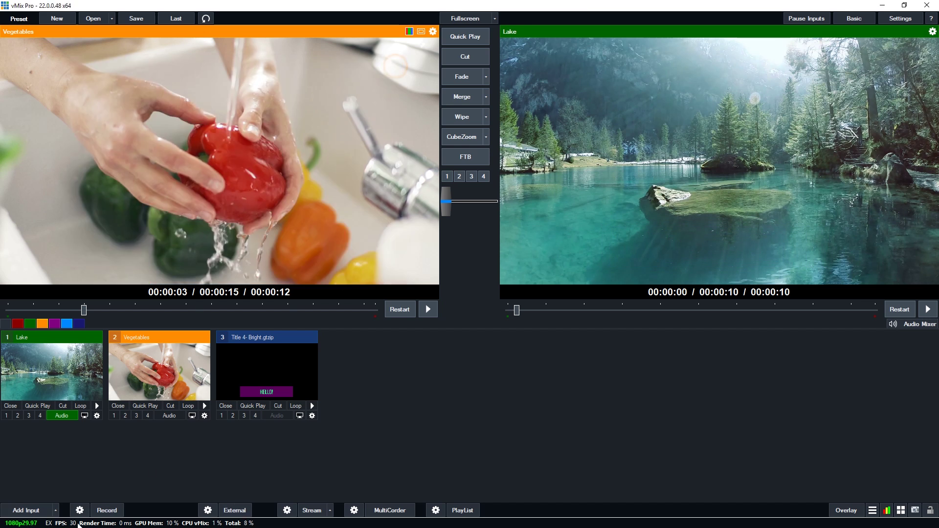
{"action": "left_click", "coordinate": [27, 511]}
- Add a Title 10- DynoLong input from the title templates
{"action": "left_click", "coordinate": [227, 340]}
{"action": "scroll", "coordinate": [497, 281], "scroll_direction": "down", "scroll_amount": 5}
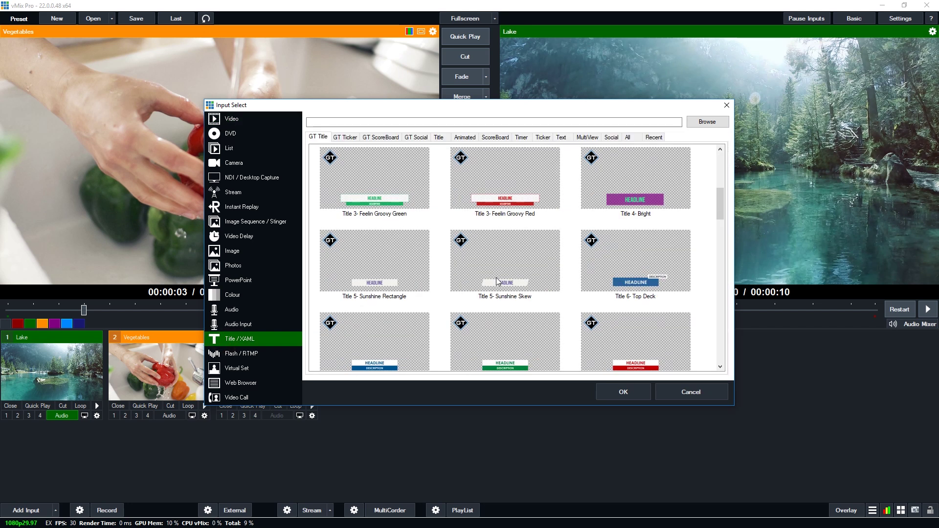
{"action": "scroll", "coordinate": [610, 297], "scroll_direction": "down", "scroll_amount": 3}
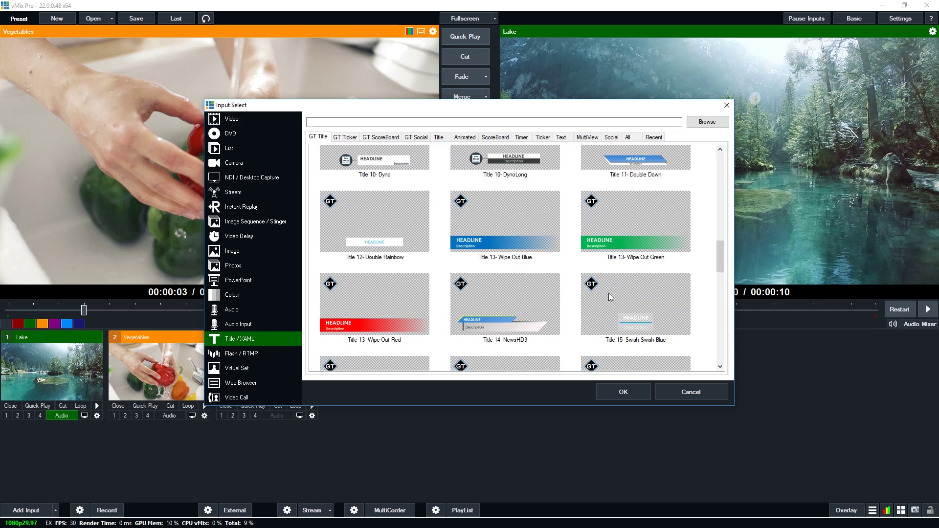
{"action": "left_click", "coordinate": [528, 171]}
{"action": "left_click", "coordinate": [625, 397]}
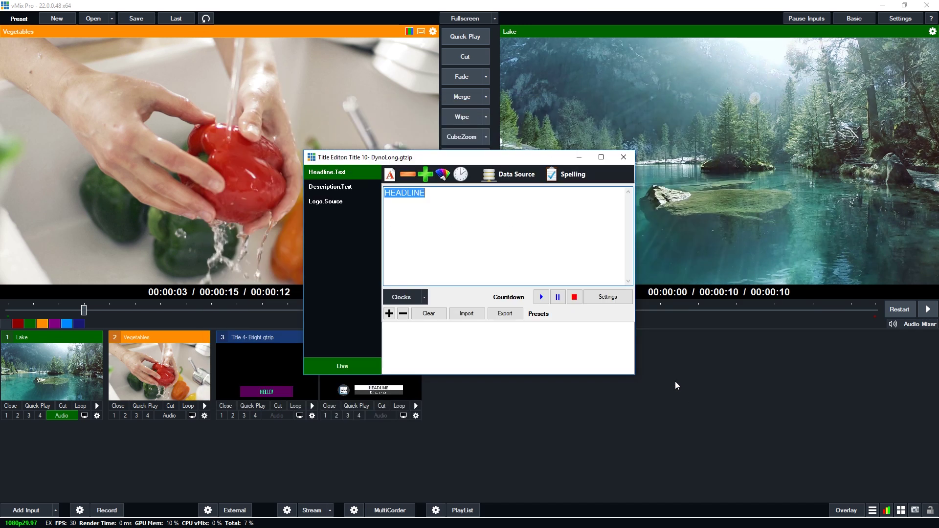
{"action": "left_click", "coordinate": [325, 204]}
{"action": "left_click", "coordinate": [338, 190]}
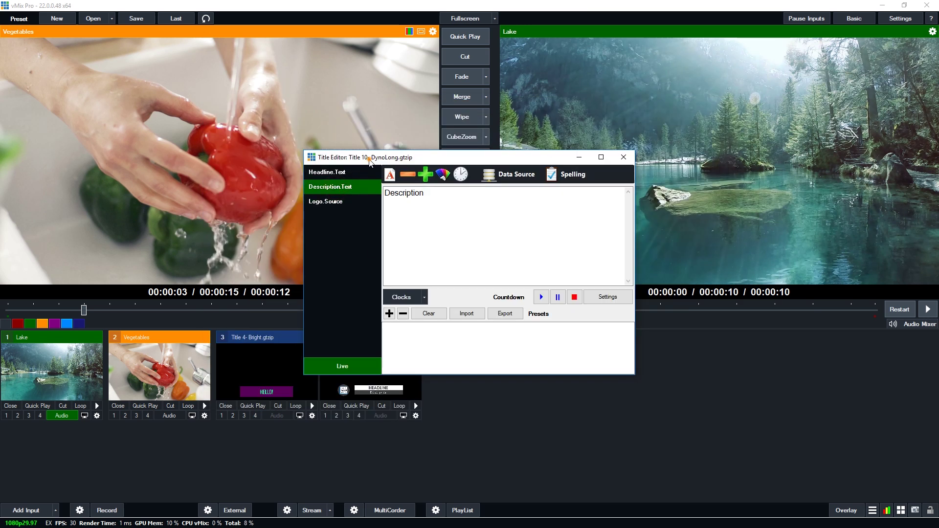
{"action": "left_click_drag", "start_coordinate": [370, 157], "coordinate": [258, 75]}
- Set the DynoLong logo to Dan.png, overlay it on Lake, and close the editor
{"action": "left_click", "coordinate": [216, 120]}
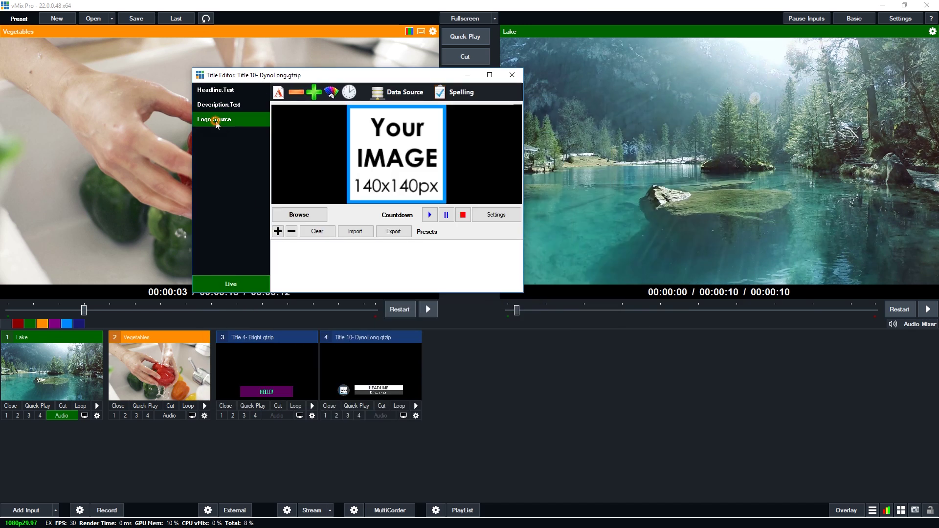
{"action": "left_click", "coordinate": [299, 215]}
{"action": "left_click", "coordinate": [319, 176]}
{"action": "left_click", "coordinate": [590, 332]}
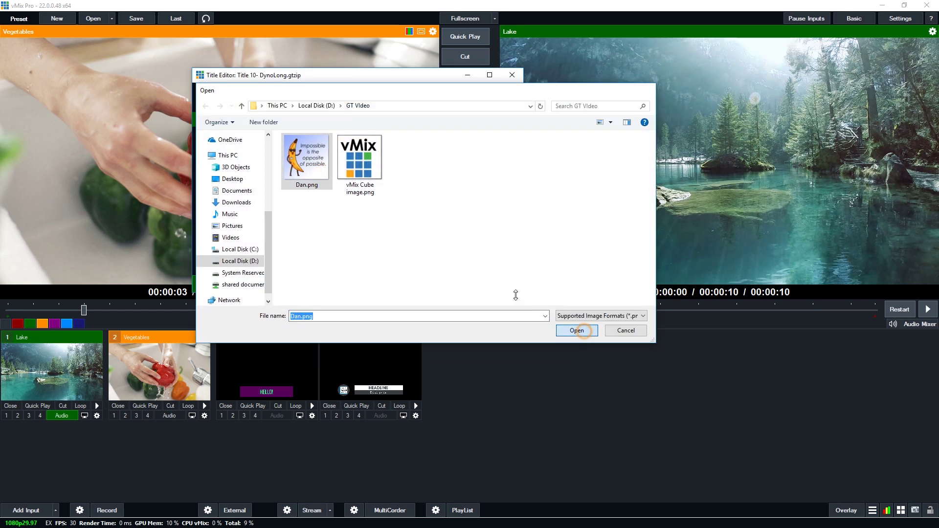
{"action": "left_click", "coordinate": [326, 416]}
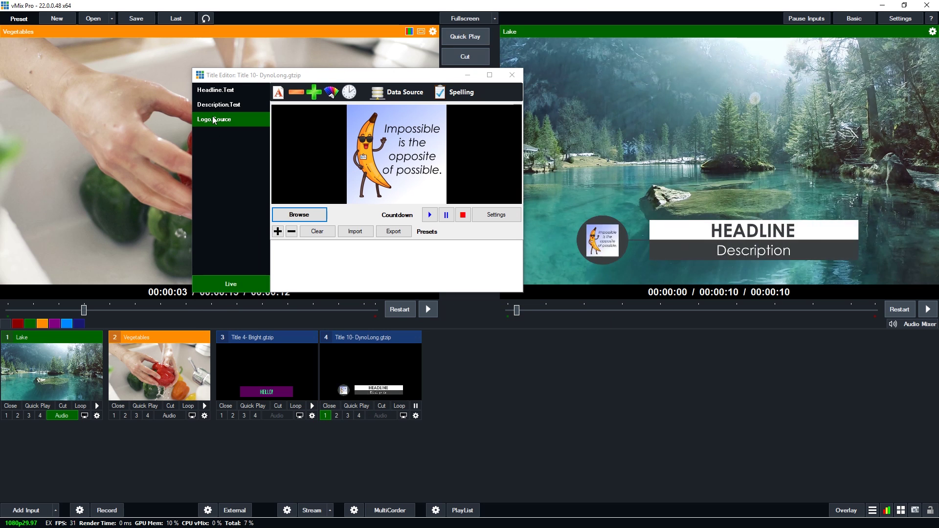
{"action": "left_click", "coordinate": [512, 75]}
{"action": "left_click", "coordinate": [7, 511]}
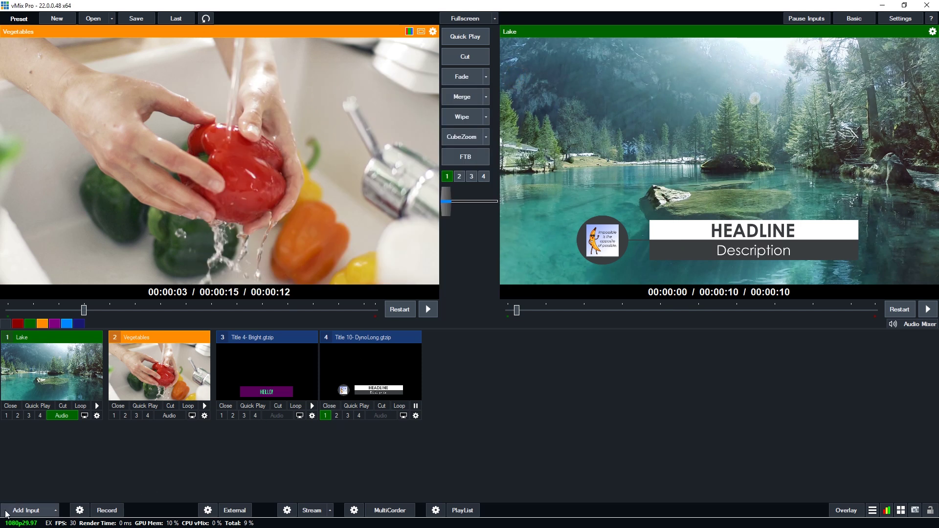
- Add a Title 9- Spout Clean input
{"action": "left_click", "coordinate": [241, 338]}
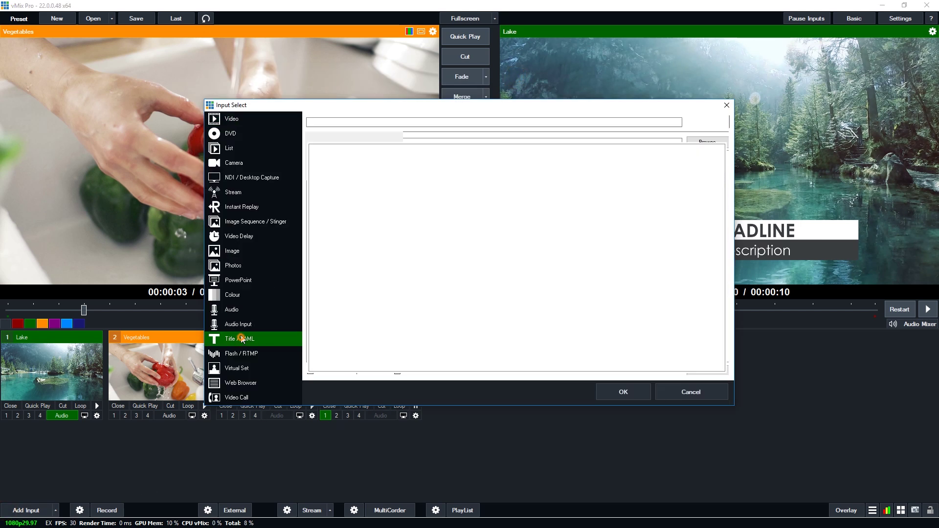
{"action": "scroll", "coordinate": [578, 264], "scroll_direction": "down", "scroll_amount": 5}
{"action": "scroll", "coordinate": [578, 267], "scroll_direction": "up", "scroll_amount": 2}
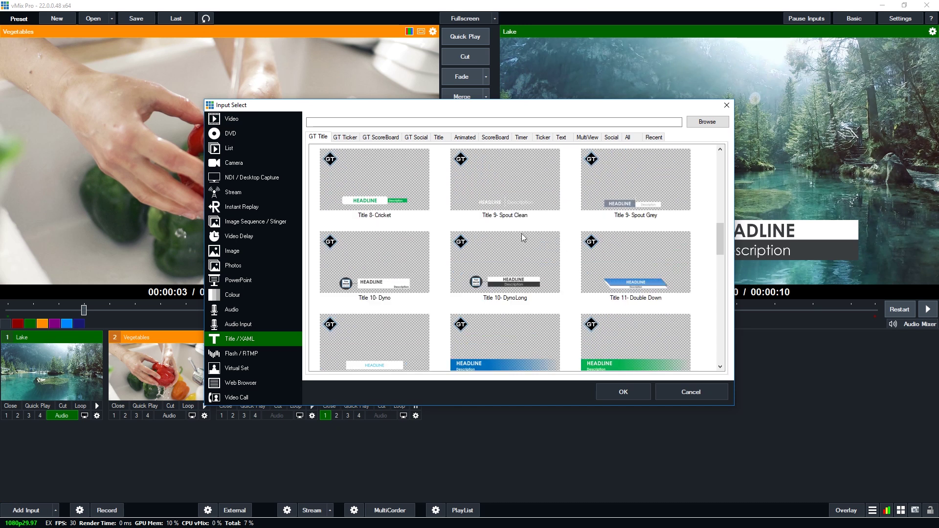
{"action": "left_click", "coordinate": [519, 211]}
{"action": "left_click", "coordinate": [627, 398]}
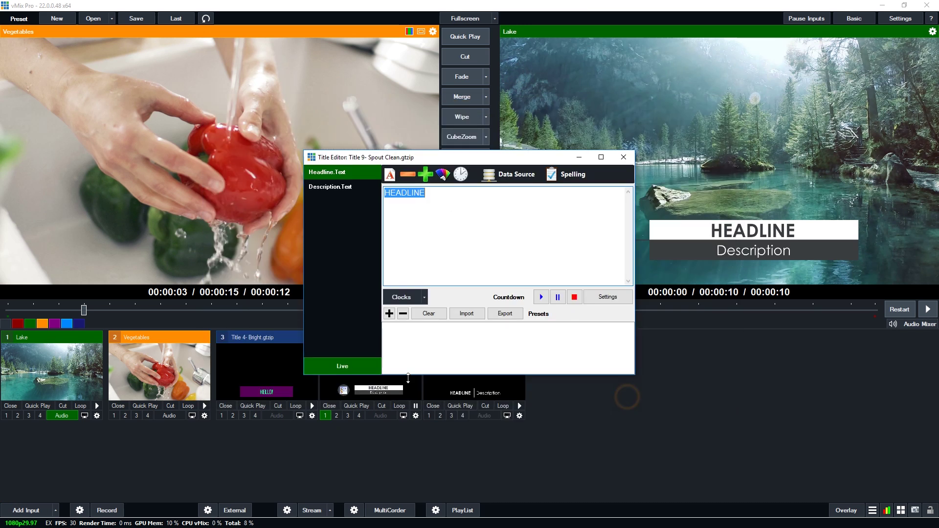
- Overlay the Spout Clean title on the output briefly, then close its editor
{"action": "left_click_drag", "start_coordinate": [507, 160], "coordinate": [329, 93]}
{"action": "left_click", "coordinate": [430, 415]}
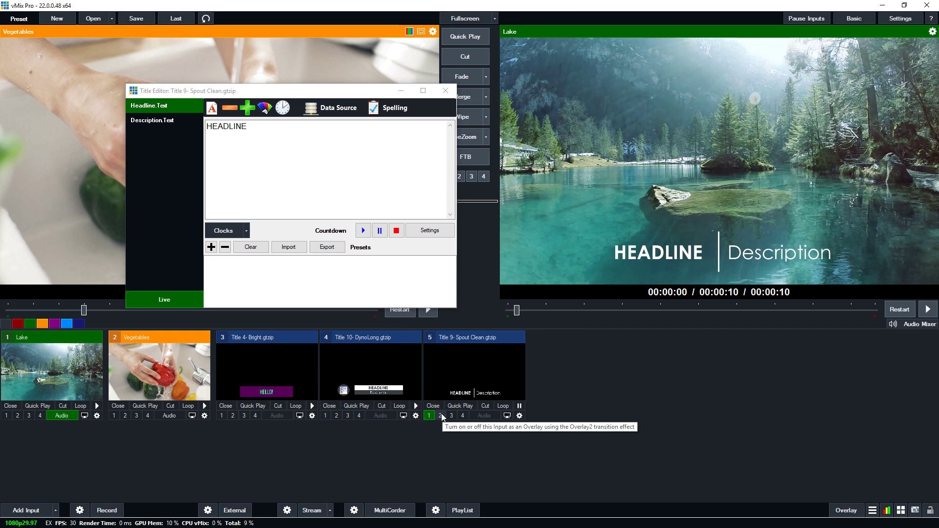
{"action": "left_click", "coordinate": [429, 416]}
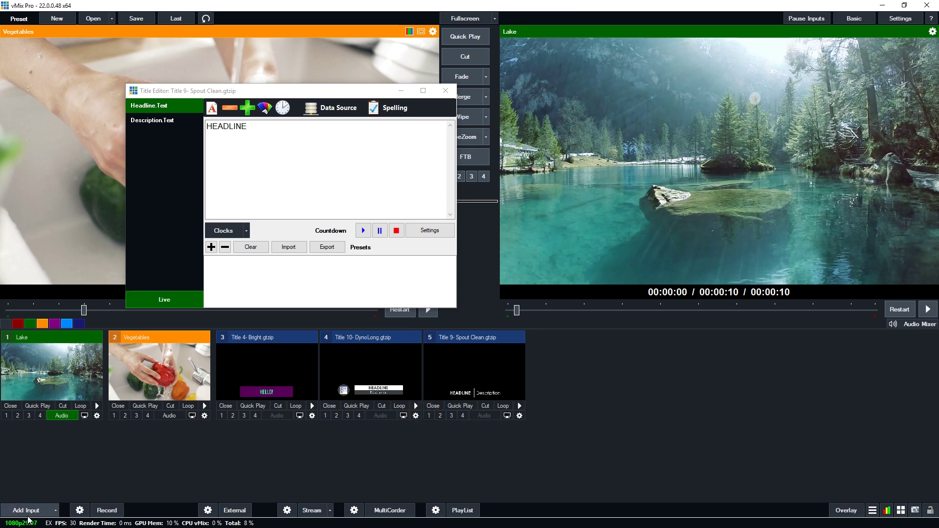
{"action": "left_click", "coordinate": [446, 90]}
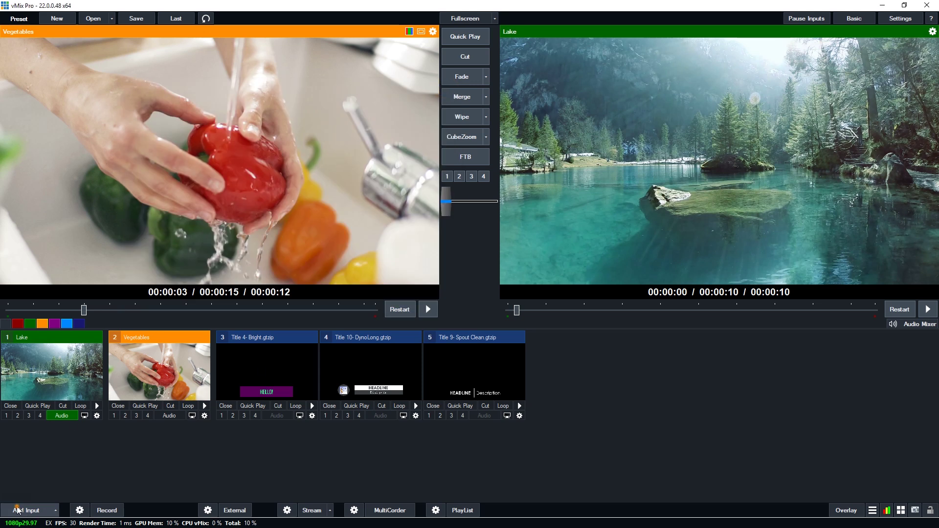
{"action": "left_click", "coordinate": [22, 510]}
- Add a Title 28- Scripture and Verse Blue input
{"action": "left_click", "coordinate": [257, 337]}
{"action": "scroll", "coordinate": [616, 306], "scroll_direction": "down", "scroll_amount": 9}
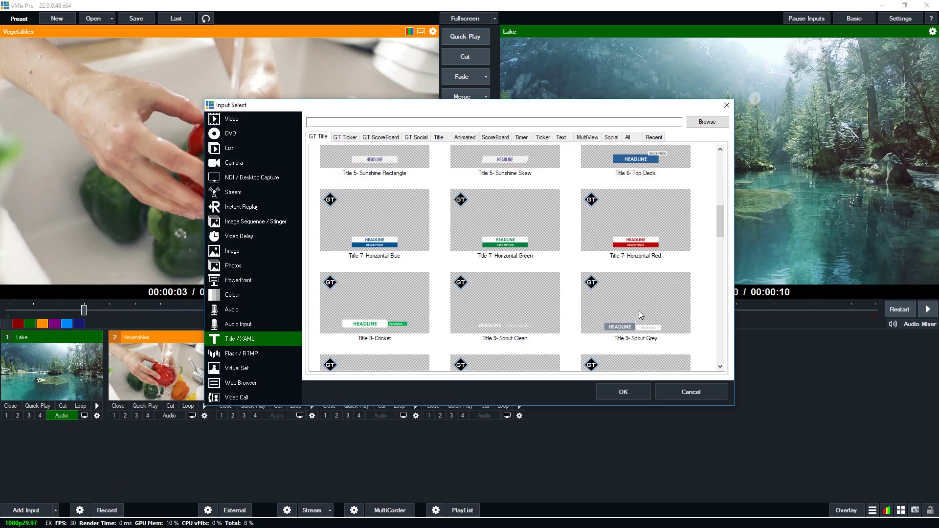
{"action": "scroll", "coordinate": [617, 306], "scroll_direction": "down", "scroll_amount": 3}
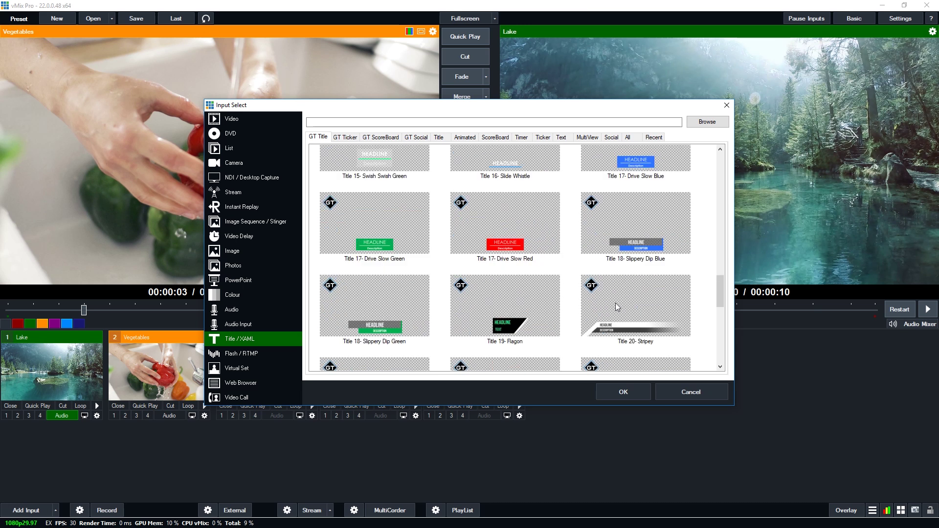
{"action": "scroll", "coordinate": [616, 307], "scroll_direction": "down", "scroll_amount": 2}
{"action": "scroll", "coordinate": [618, 307], "scroll_direction": "down", "scroll_amount": 2}
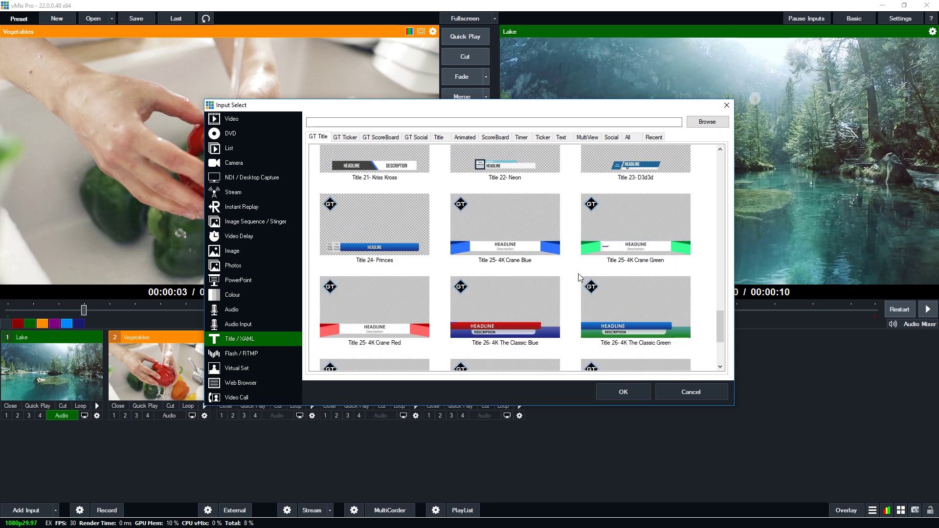
{"action": "scroll", "coordinate": [579, 278], "scroll_direction": "down", "scroll_amount": 4}
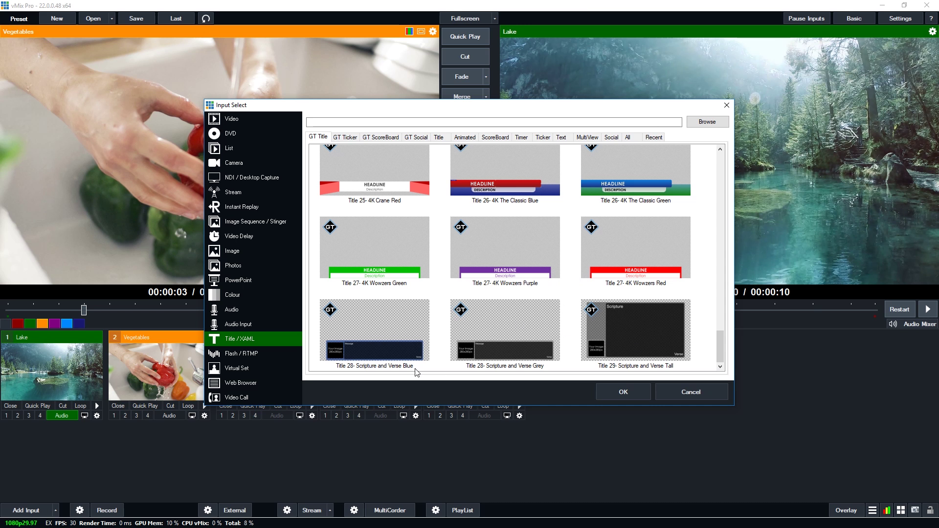
{"action": "left_click", "coordinate": [377, 323]}
{"action": "double_click", "coordinate": [376, 323]}
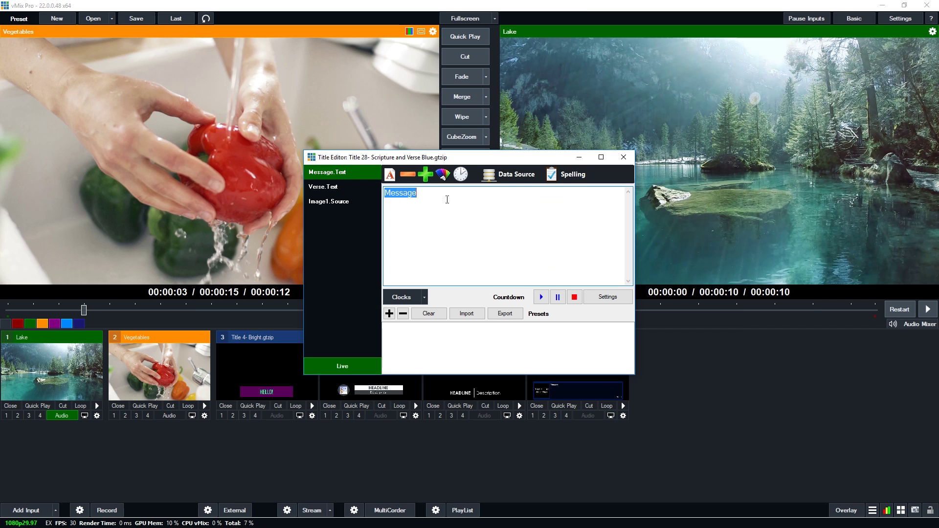
- Overlay the Scripture title on Lake, view its Verse field, and close the editor
{"action": "left_click_drag", "start_coordinate": [389, 157], "coordinate": [223, 69]}
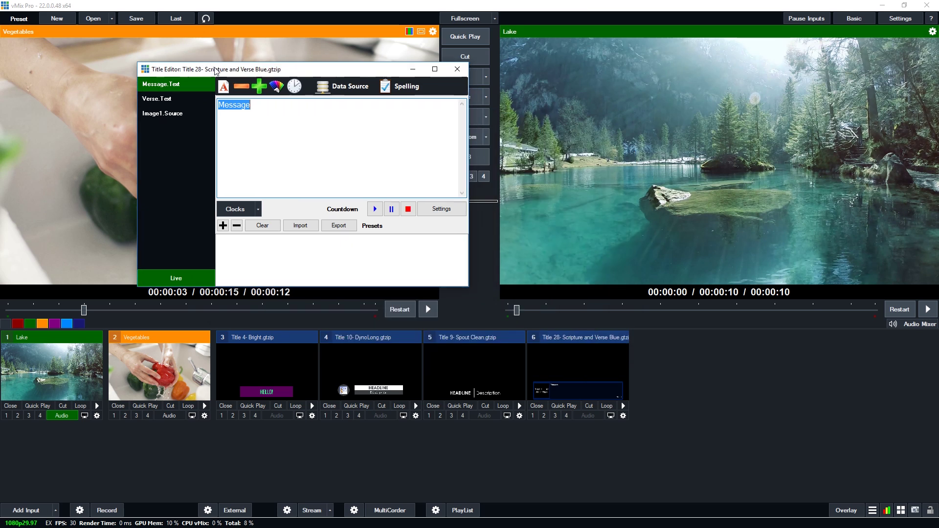
{"action": "left_click", "coordinate": [533, 416]}
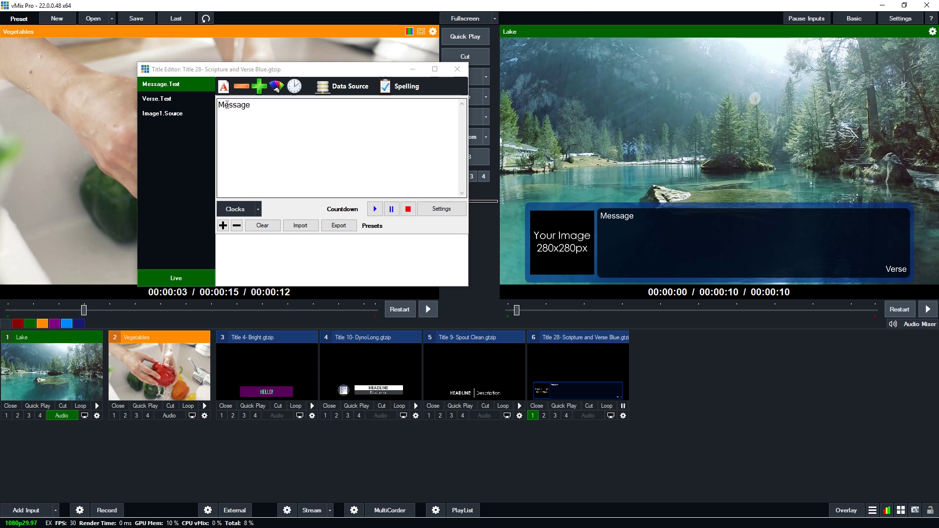
{"action": "left_click", "coordinate": [178, 99]}
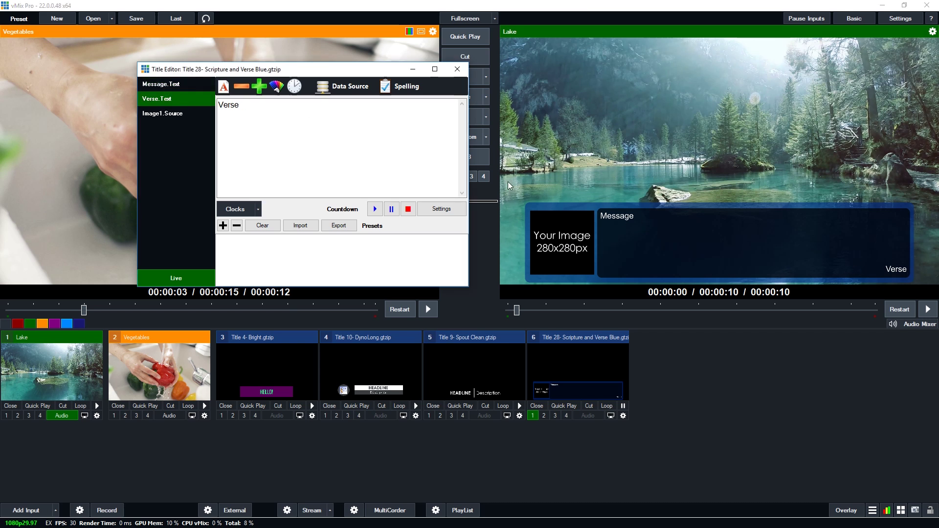
{"action": "left_click", "coordinate": [457, 69]}
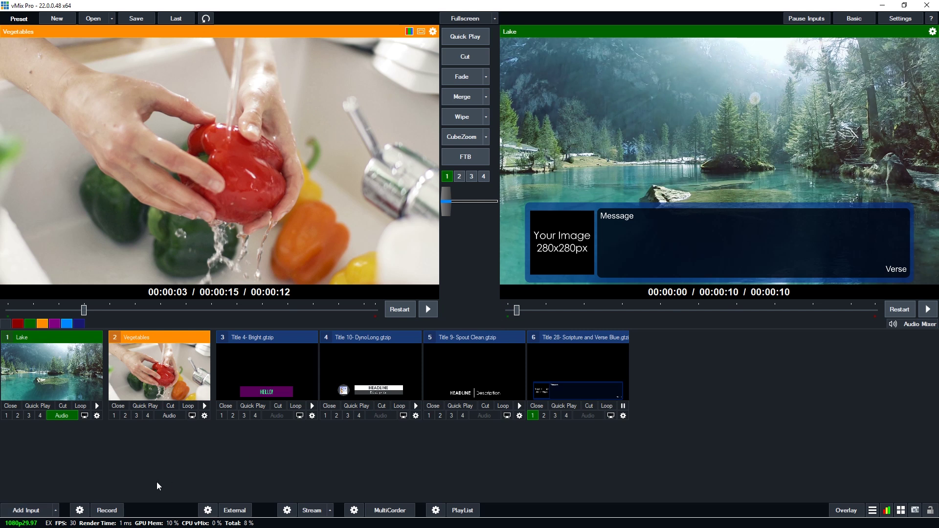
- Add the Title 24- Princes GT title as a new input and overlay it on Lake
{"action": "left_click", "coordinate": [38, 511]}
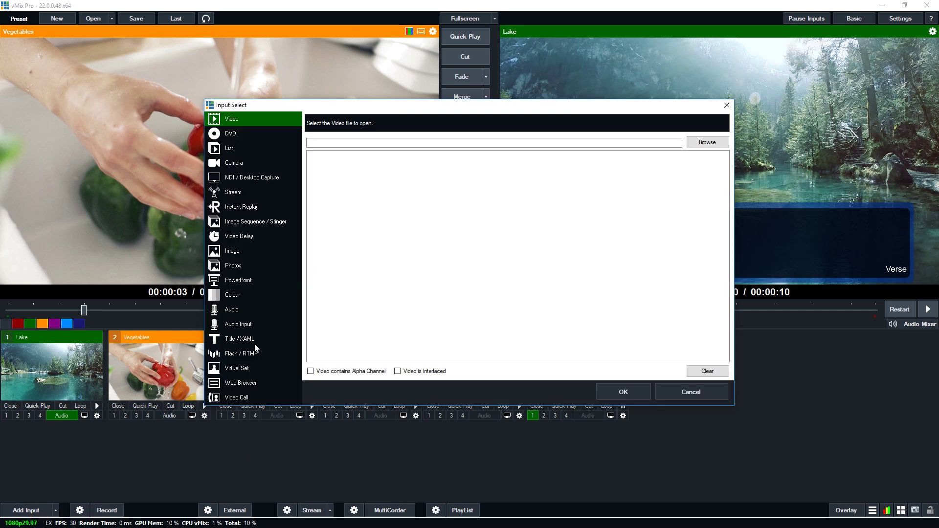
{"action": "left_click", "coordinate": [247, 340]}
{"action": "scroll", "coordinate": [538, 290], "scroll_direction": "down", "scroll_amount": 6}
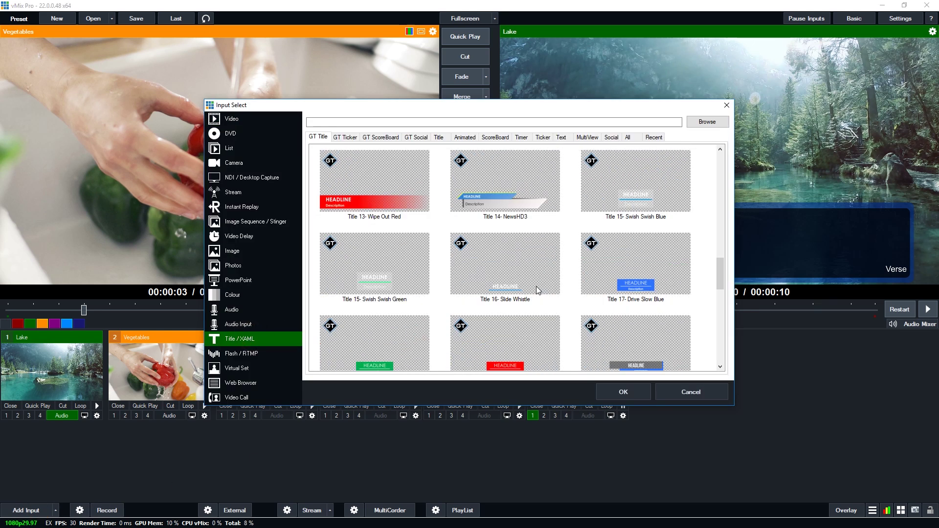
{"action": "scroll", "coordinate": [539, 289], "scroll_direction": "down", "scroll_amount": 3}
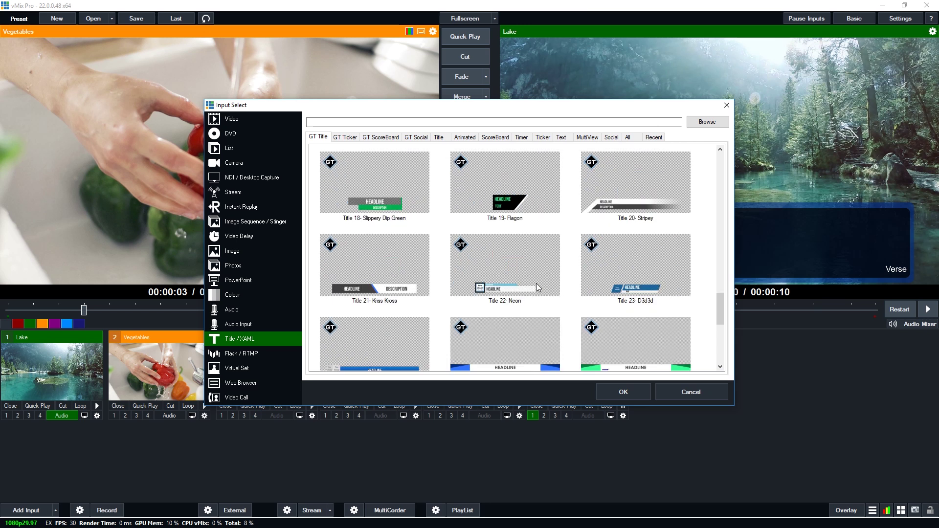
{"action": "scroll", "coordinate": [539, 289], "scroll_direction": "down", "scroll_amount": 2}
{"action": "left_click", "coordinate": [371, 239]}
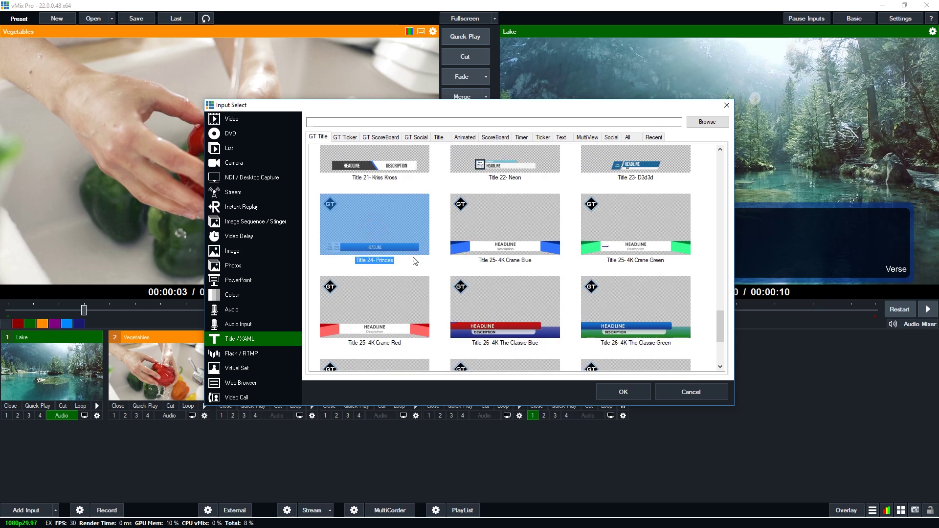
{"action": "left_click", "coordinate": [624, 391]}
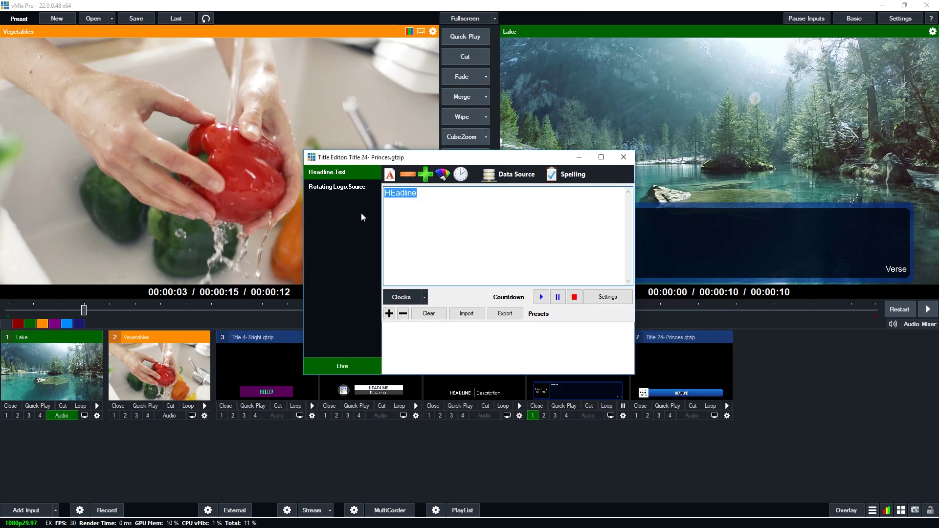
{"action": "left_click_drag", "start_coordinate": [377, 161], "coordinate": [240, 105]}
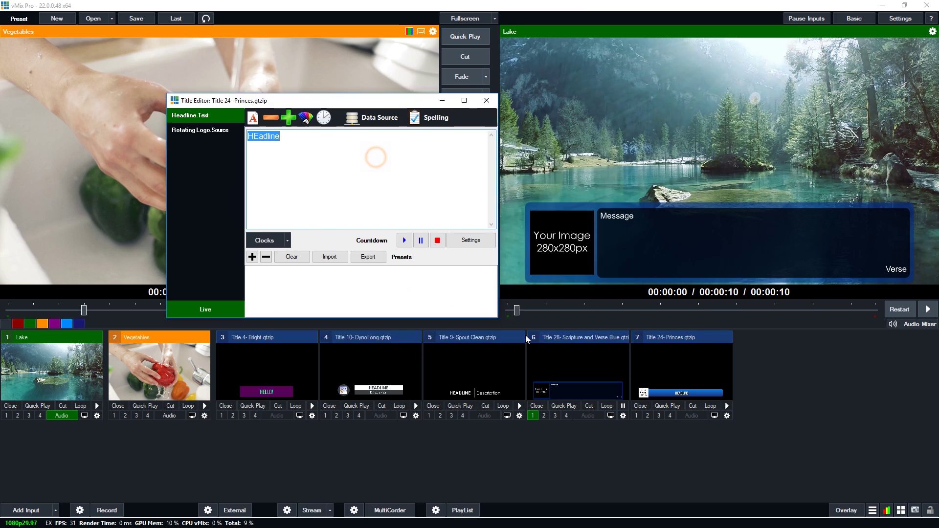
{"action": "left_click", "coordinate": [636, 415]}
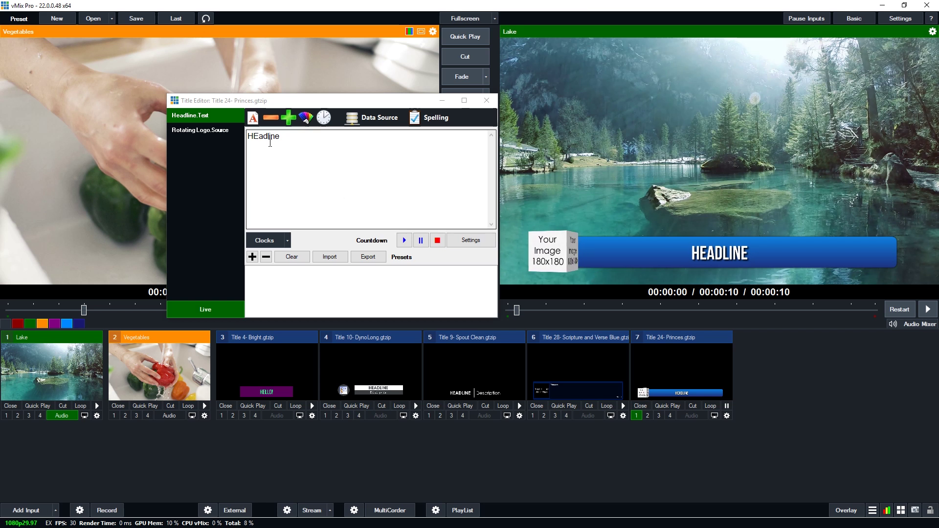
- Set the title's rotating logo image to Dan.png and close the title editor
{"action": "left_click", "coordinate": [198, 131]}
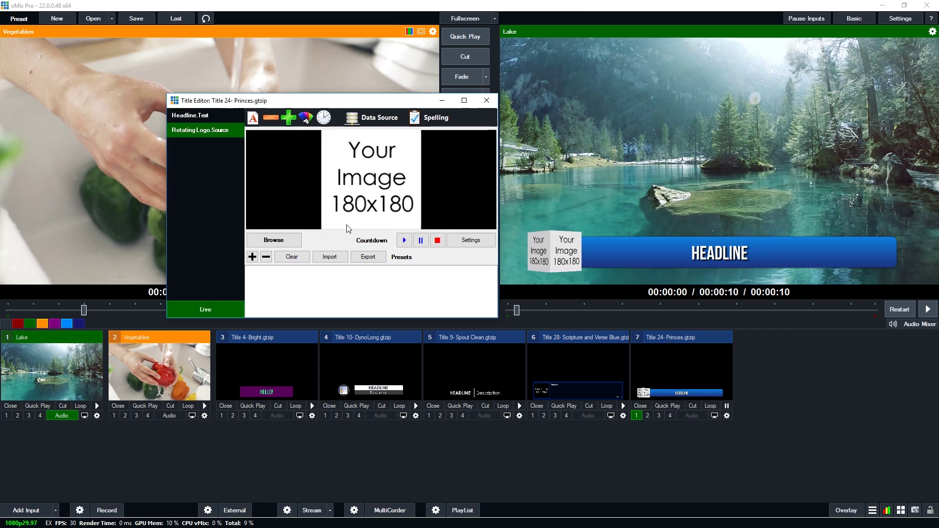
{"action": "left_click", "coordinate": [286, 239]}
{"action": "left_click", "coordinate": [279, 178]}
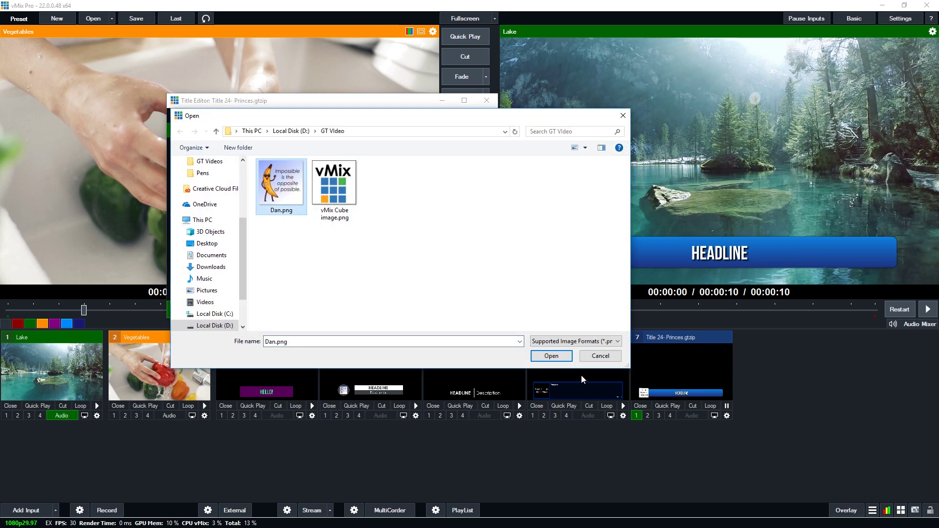
{"action": "left_click", "coordinate": [544, 352]}
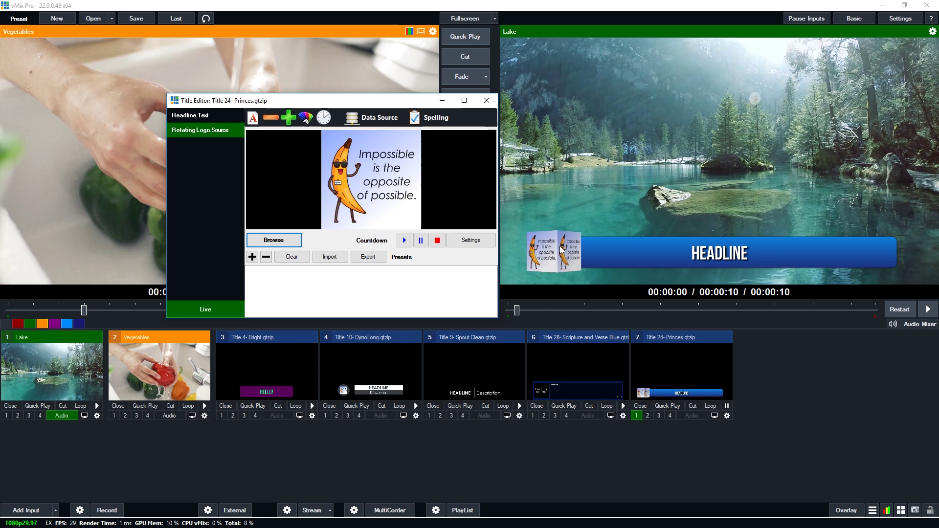
{"action": "left_click", "coordinate": [208, 118]}
{"action": "left_click", "coordinate": [487, 100]}
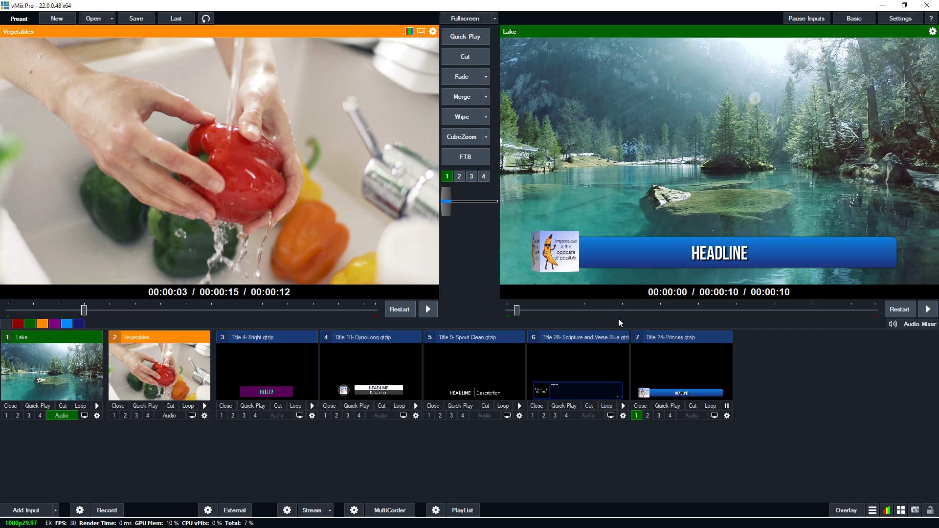
- Add Ticker 9- Super Mega News from the GT Ticker templates as an eighth input
{"action": "left_click", "coordinate": [41, 510]}
{"action": "left_click", "coordinate": [240, 338]}
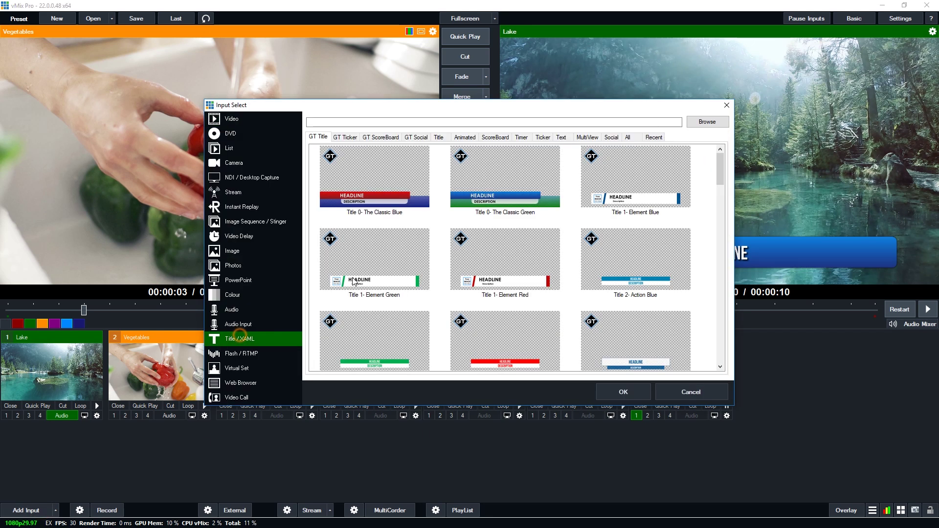
{"action": "left_click", "coordinate": [346, 138]}
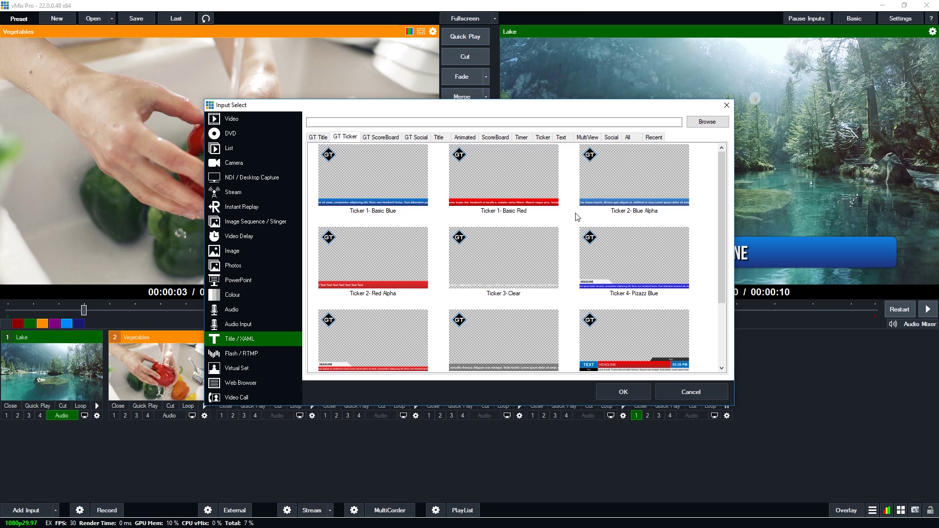
{"action": "left_click", "coordinate": [551, 139]}
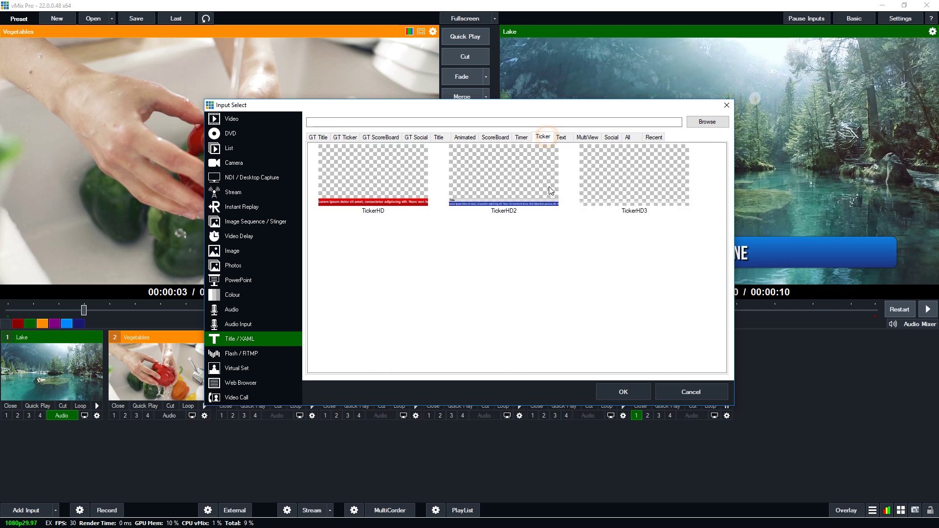
{"action": "left_click", "coordinate": [318, 137]}
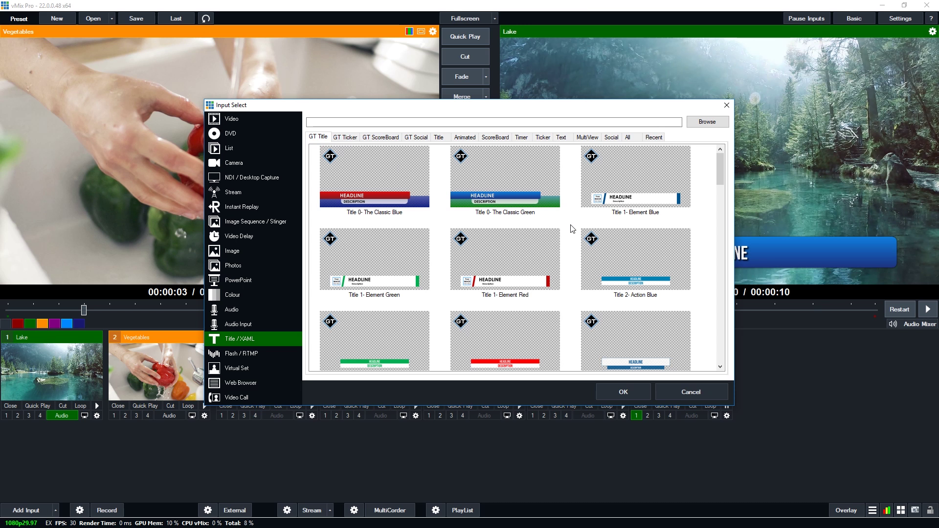
{"action": "left_click", "coordinate": [354, 140]}
{"action": "scroll", "coordinate": [598, 255], "scroll_direction": "down", "scroll_amount": 3}
{"action": "left_click", "coordinate": [630, 341]}
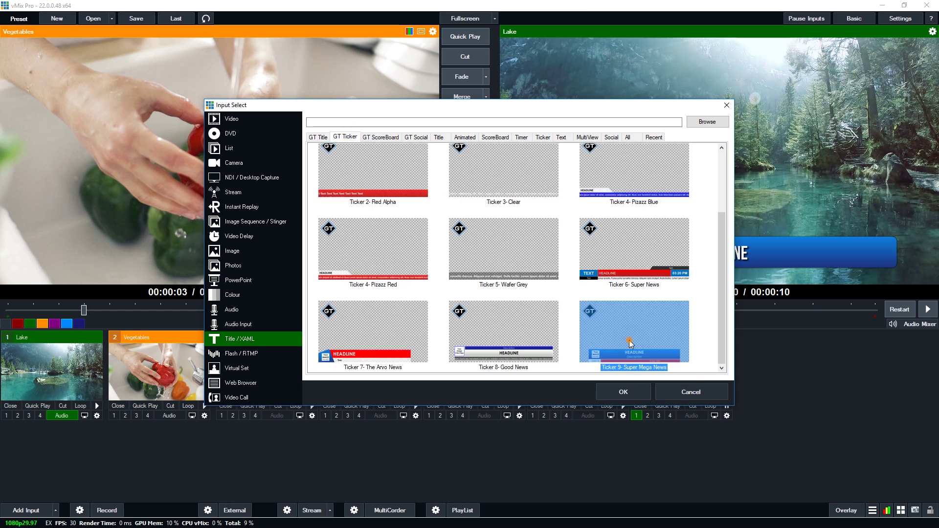
{"action": "left_click", "coordinate": [624, 392]}
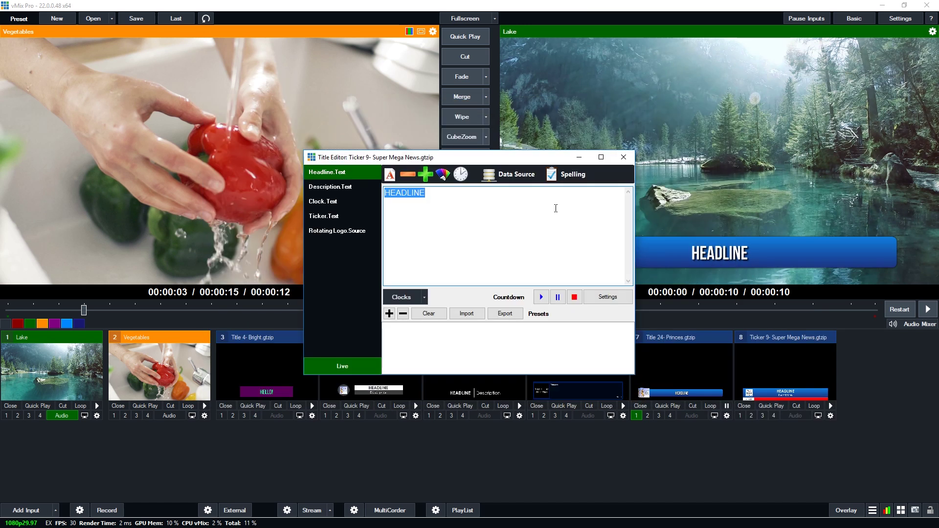
- Overlay the Super Mega News ticker on Lake and set its rotating logo to Dan.png
{"action": "left_click_drag", "start_coordinate": [405, 159], "coordinate": [257, 68]}
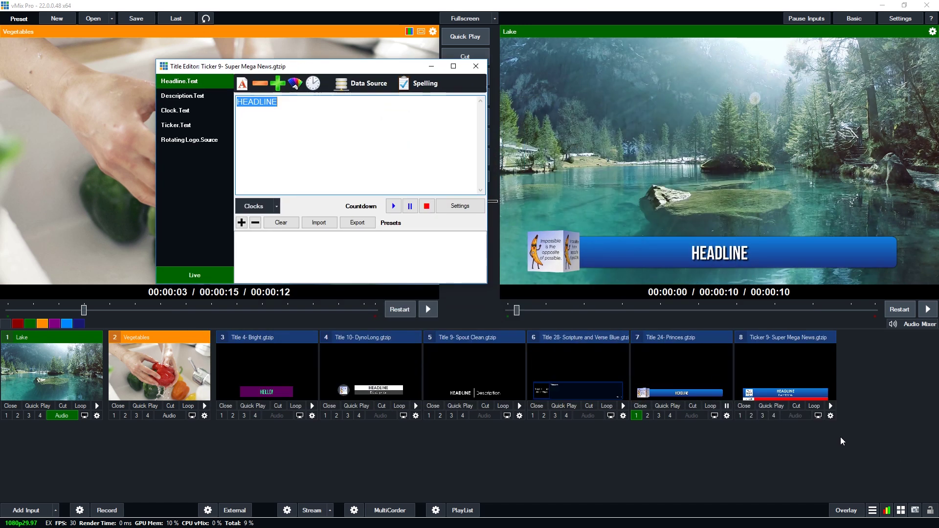
{"action": "left_click", "coordinate": [740, 416]}
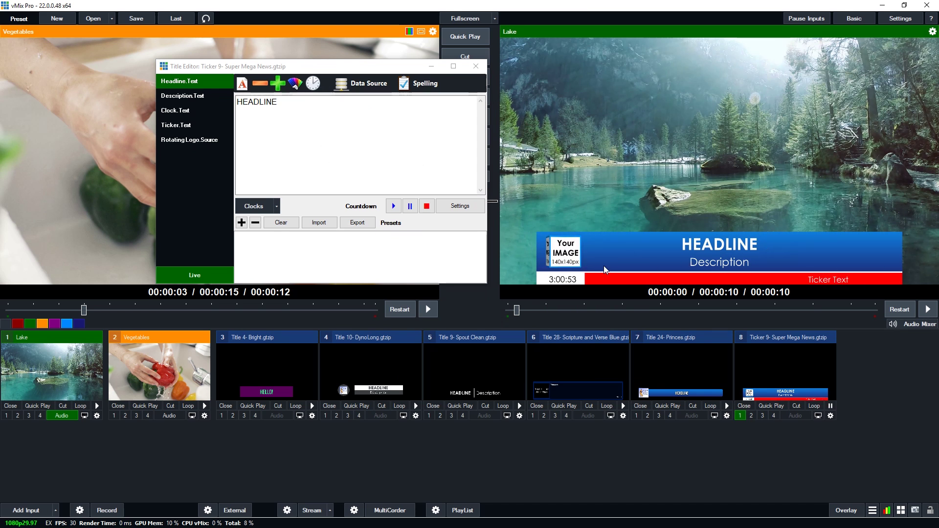
{"action": "left_click", "coordinate": [219, 126]}
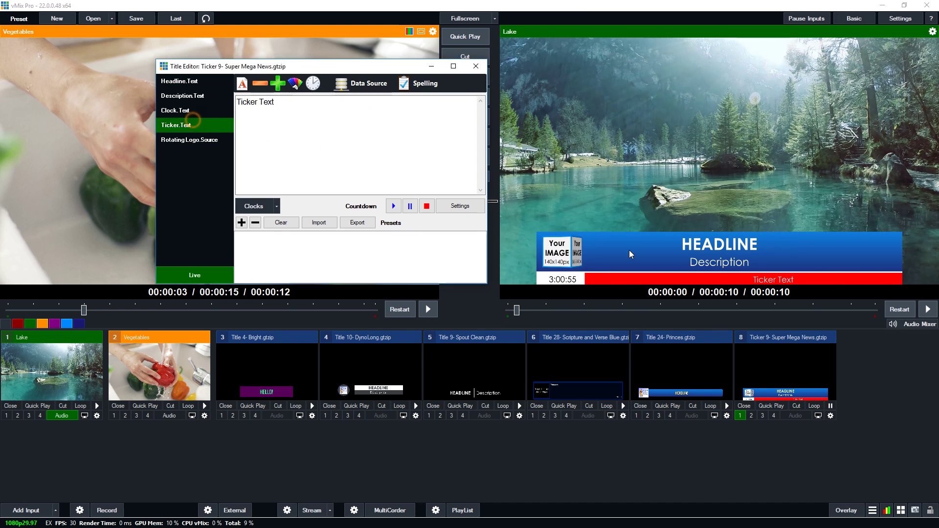
{"action": "left_click", "coordinate": [168, 109]}
{"action": "left_click", "coordinate": [188, 140]}
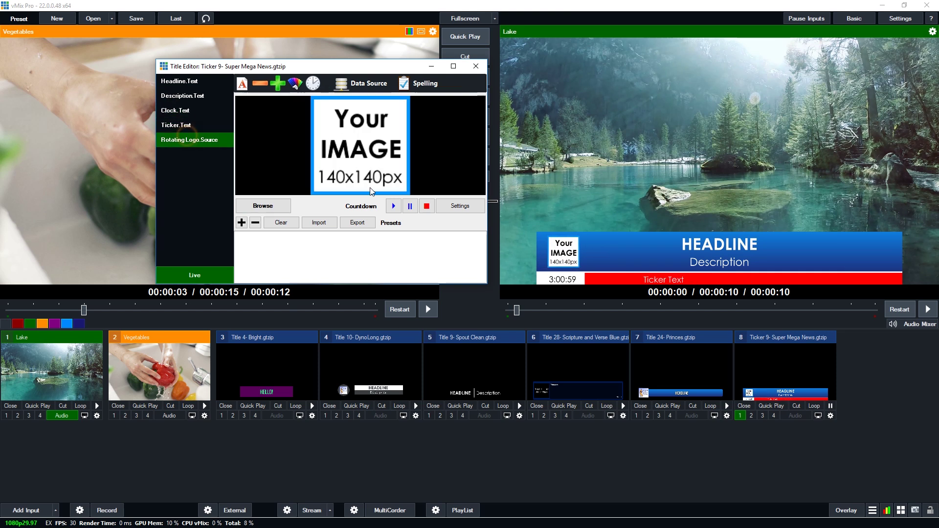
{"action": "left_click", "coordinate": [263, 206]}
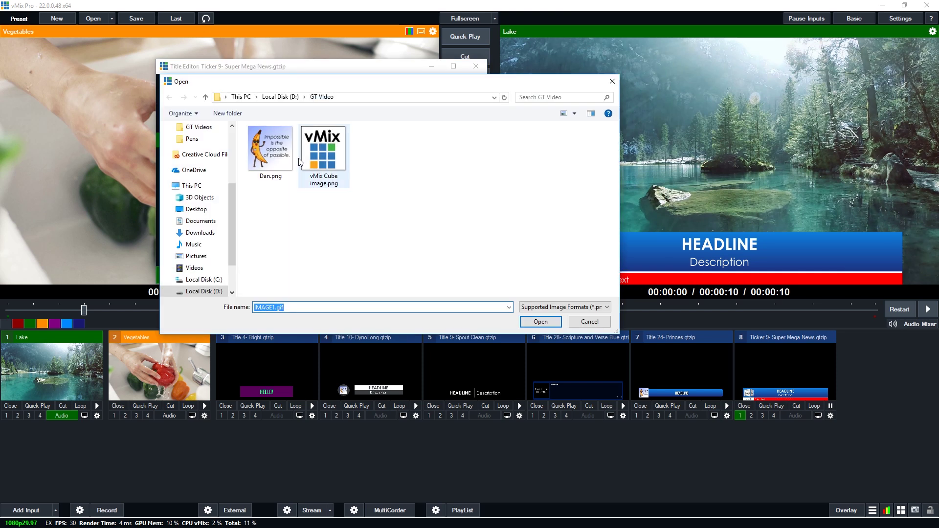
{"action": "left_click", "coordinate": [538, 321]}
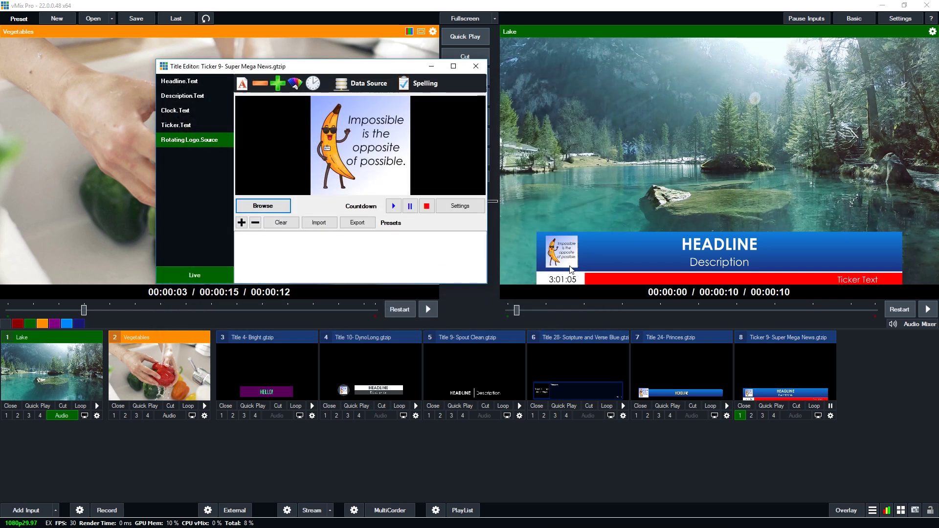
- Replace the ticker text with 'Assistant to the regional manager' pasted three times
{"action": "left_click", "coordinate": [198, 124]}
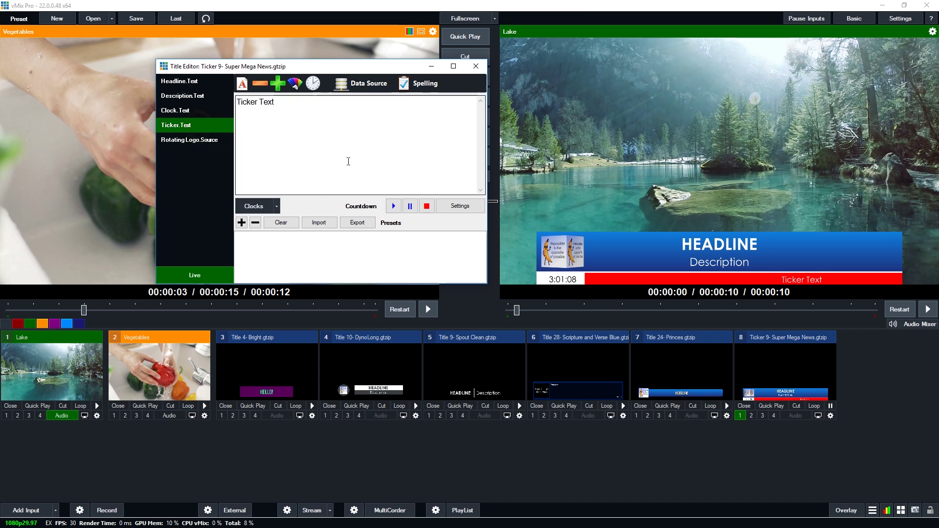
{"action": "key", "text": "ctrl+a"}
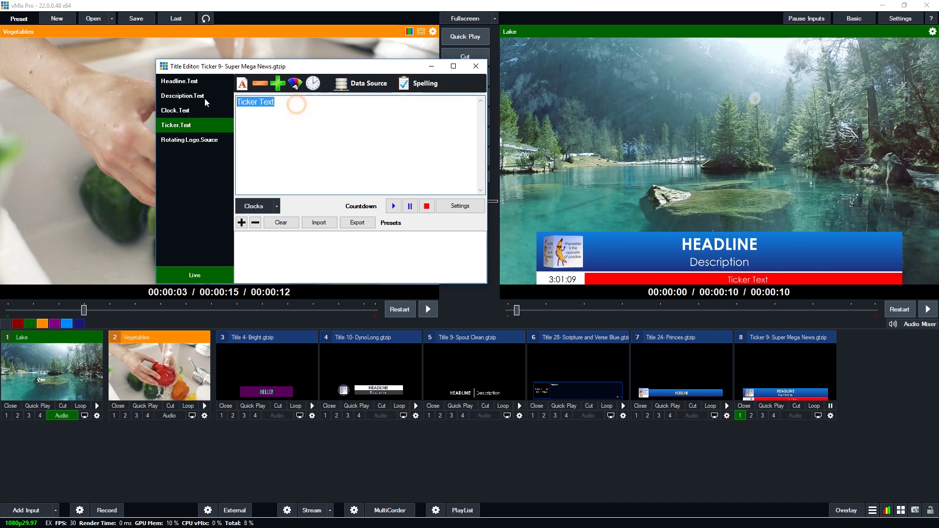
{"action": "type", "text": "Assistant to the regional manager"}
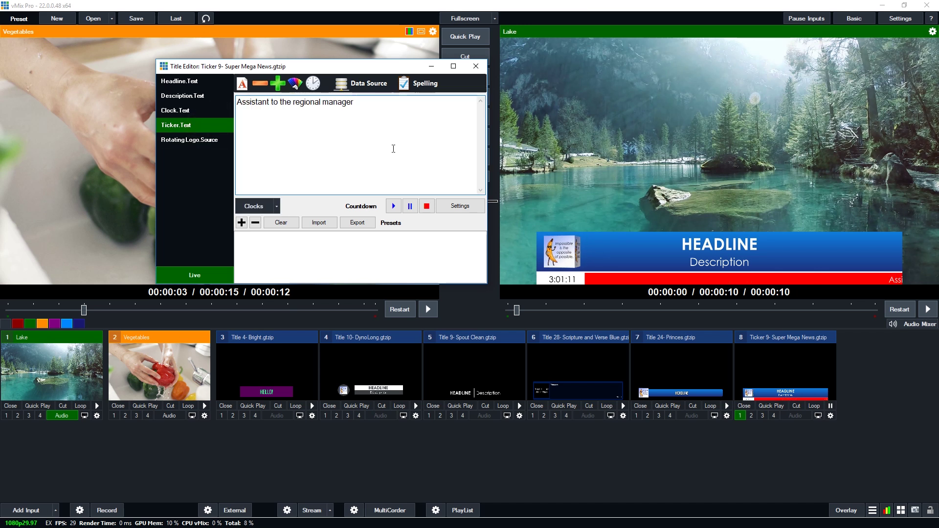
{"action": "type", "text": "Assistant to the regional manager"}
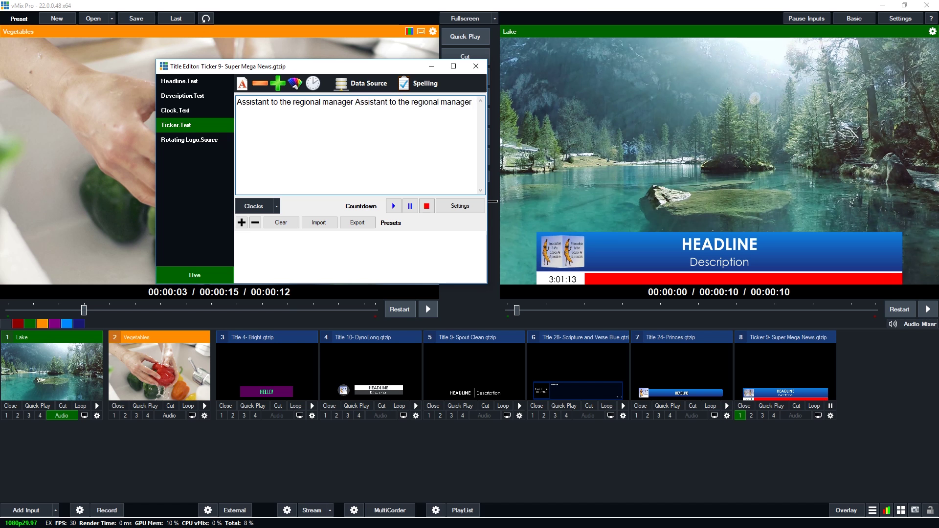
{"action": "type", "text": "Assistant to the regional manager"}
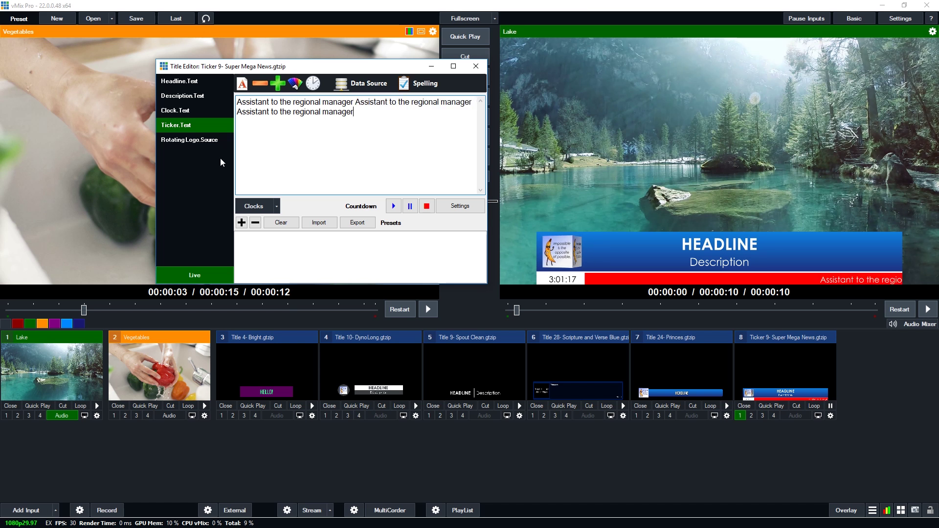
{"action": "left_click", "coordinate": [186, 112]}
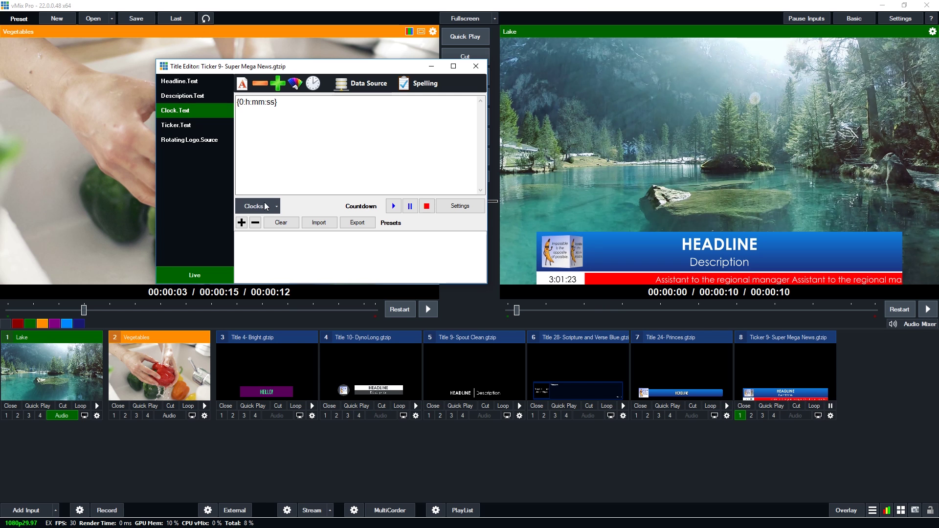
- Set the ticker clock to Time of day 24 hour 0-24 format and increase its font size
{"action": "left_click", "coordinate": [277, 207]}
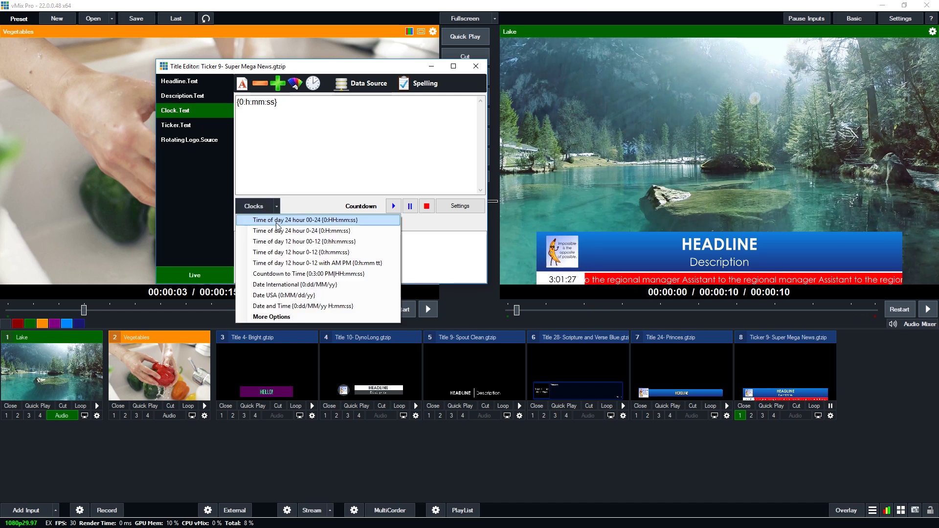
{"action": "left_click", "coordinate": [293, 307]}
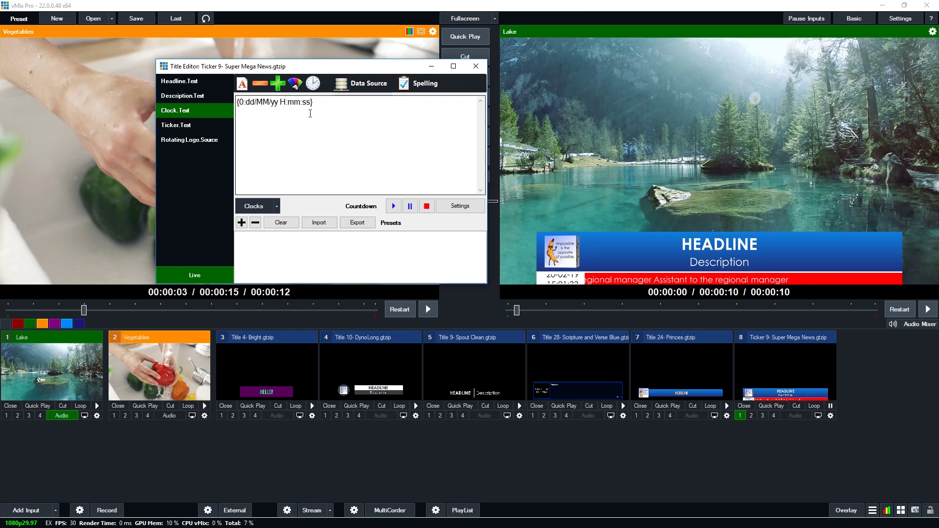
{"action": "left_click", "coordinate": [261, 84]}
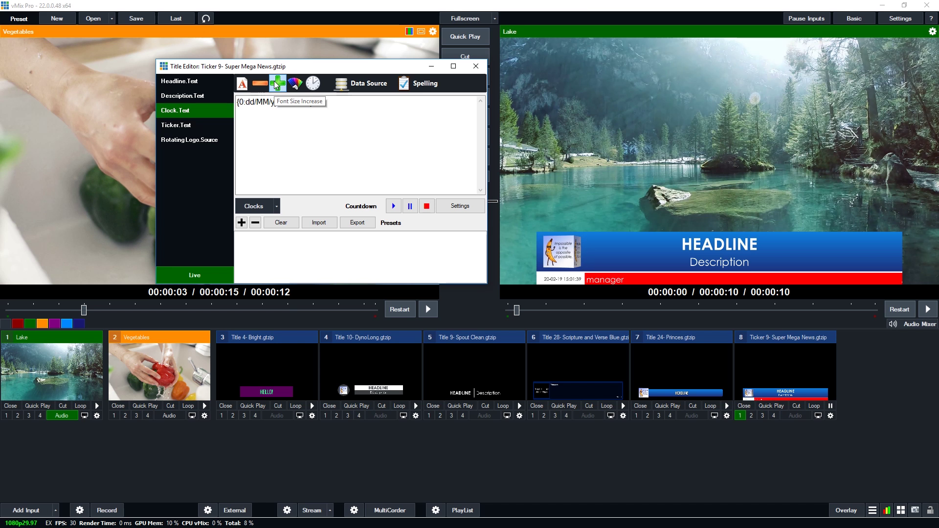
{"action": "left_click", "coordinate": [255, 206]}
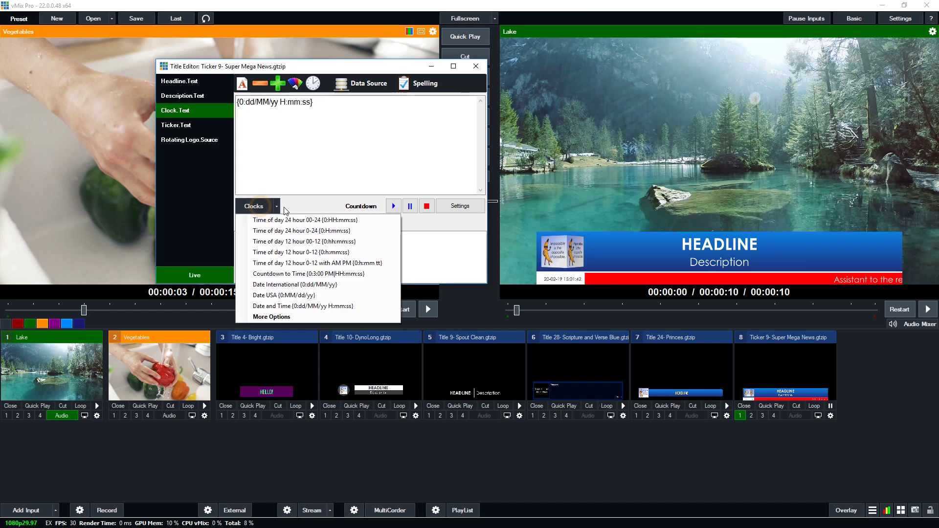
{"action": "left_click", "coordinate": [303, 230]}
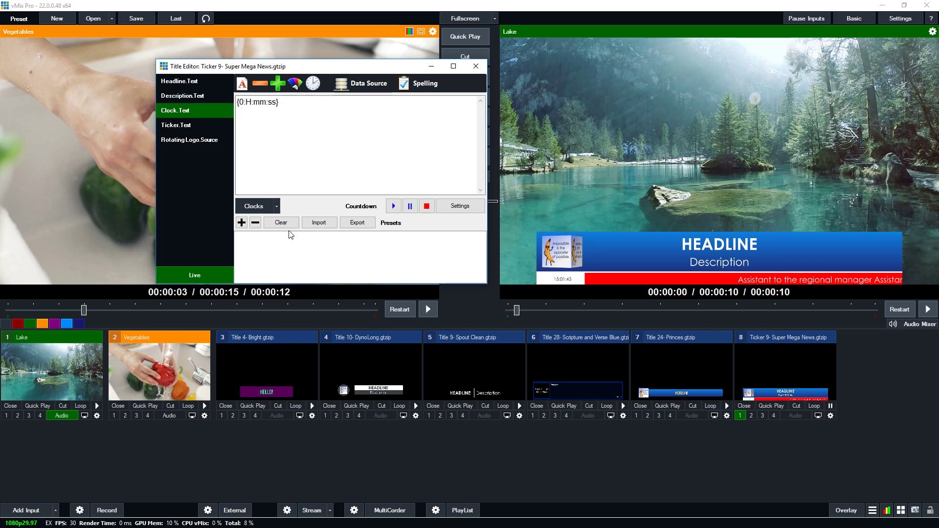
{"action": "left_click", "coordinate": [279, 84]}
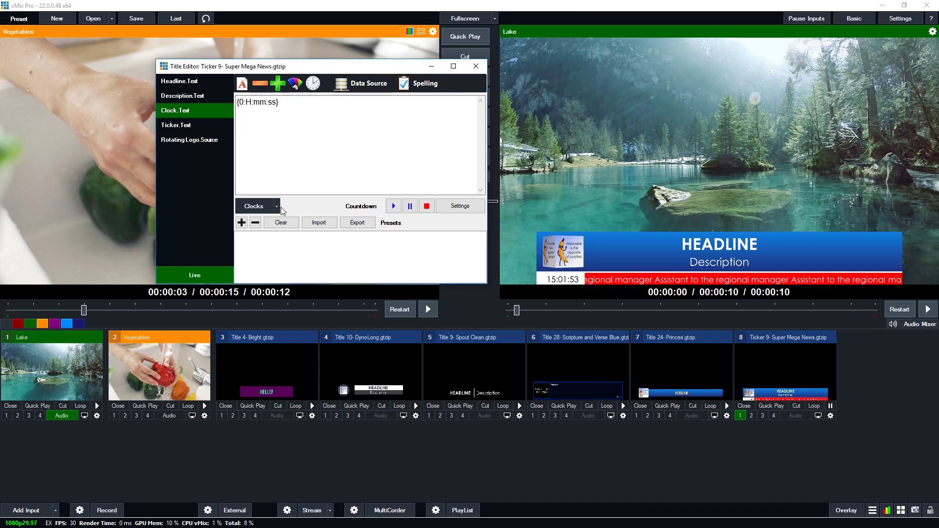
{"action": "left_click", "coordinate": [255, 206]}
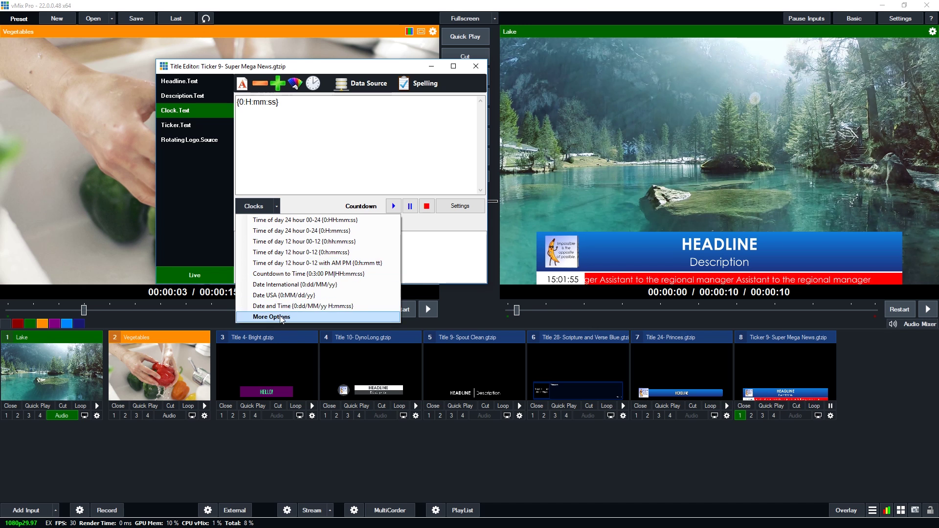
{"action": "left_click", "coordinate": [266, 317]}
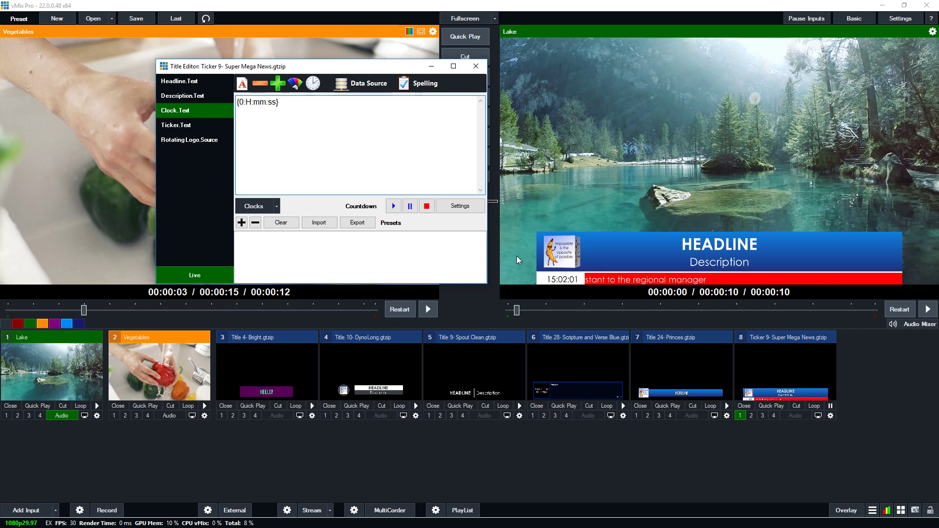
- Close the ticker editor and add Scoreboard 1- VBA from the GT ScoreBoard templates
{"action": "left_click", "coordinate": [475, 66]}
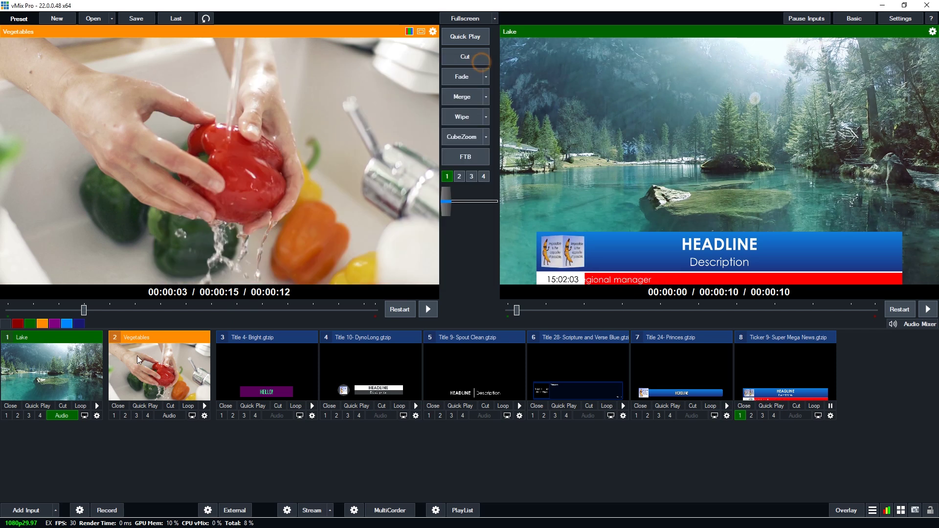
{"action": "left_click", "coordinate": [29, 511]}
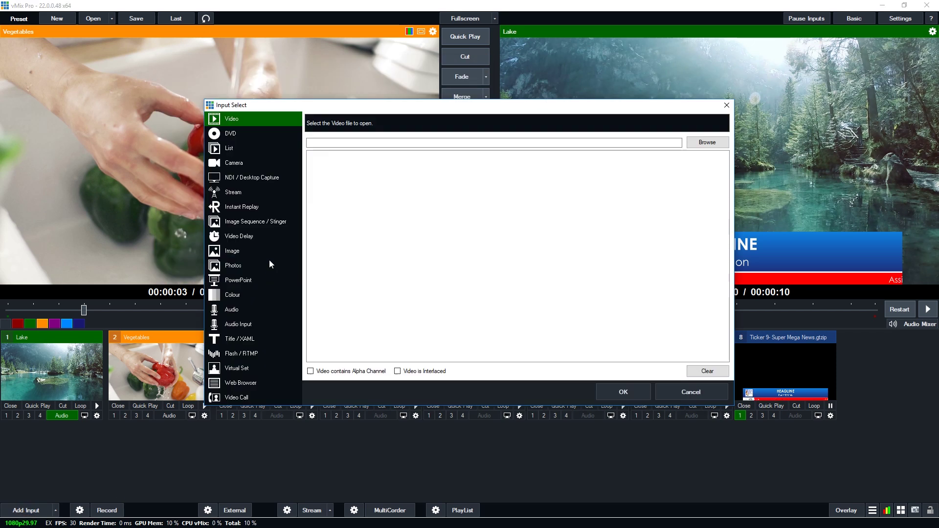
{"action": "left_click", "coordinate": [235, 339]}
{"action": "left_click", "coordinate": [376, 138]}
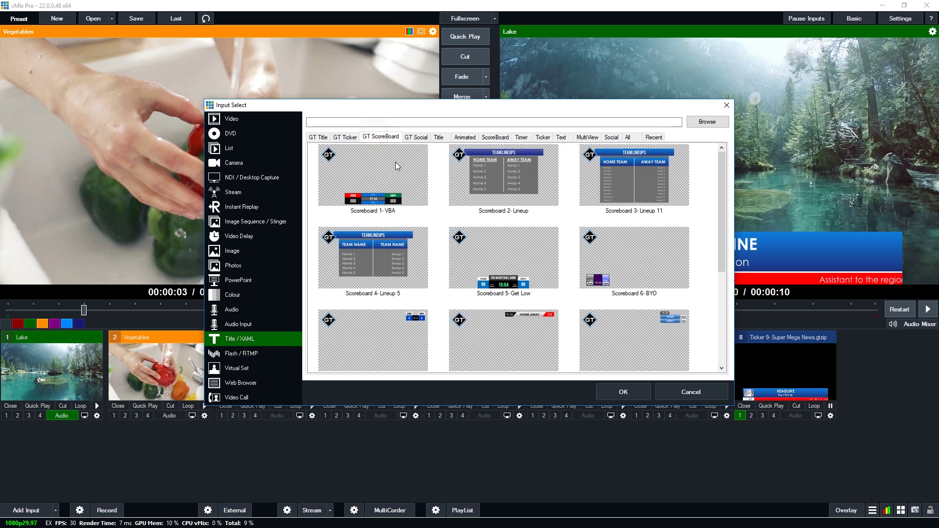
{"action": "left_click", "coordinate": [373, 180]}
{"action": "left_click", "coordinate": [629, 391]}
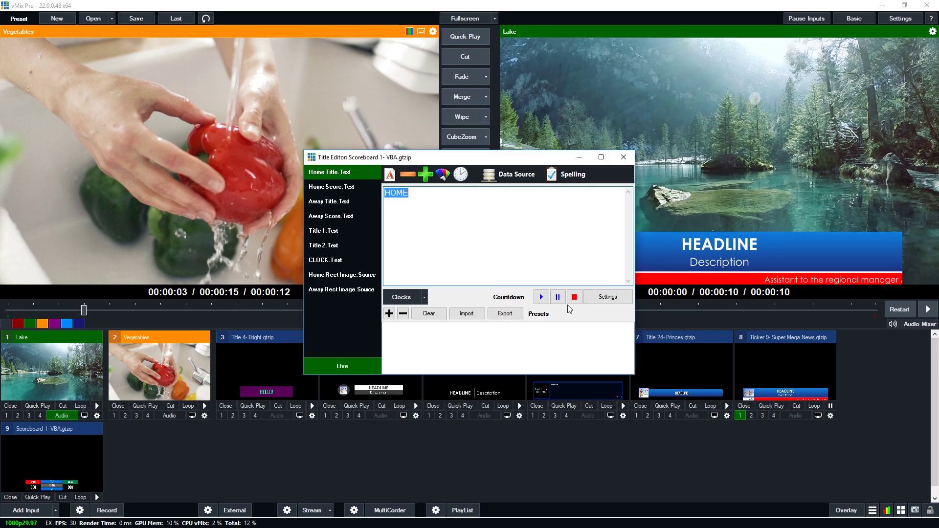
- Remove the Title 24 input and overlay the scoreboard on Lake
{"action": "left_click_drag", "start_coordinate": [475, 163], "coordinate": [303, 51]}
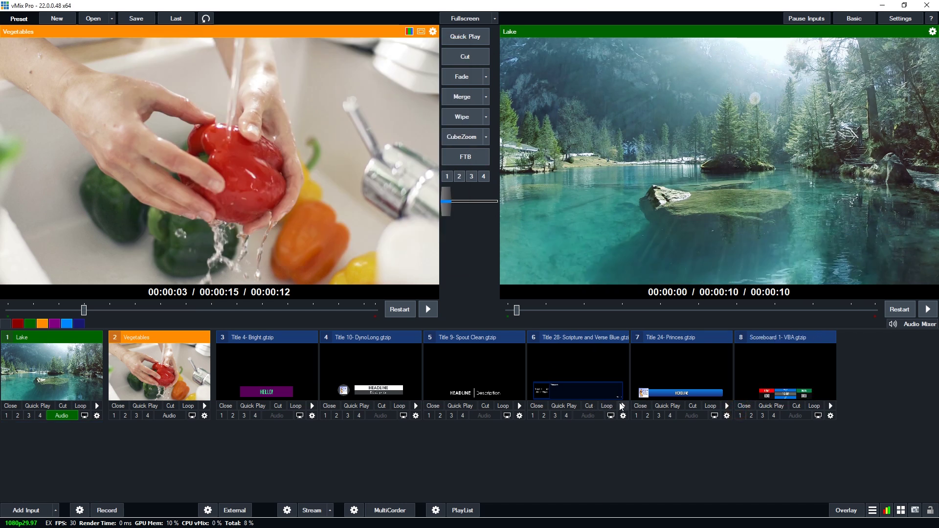
{"action": "left_click", "coordinate": [640, 406]}
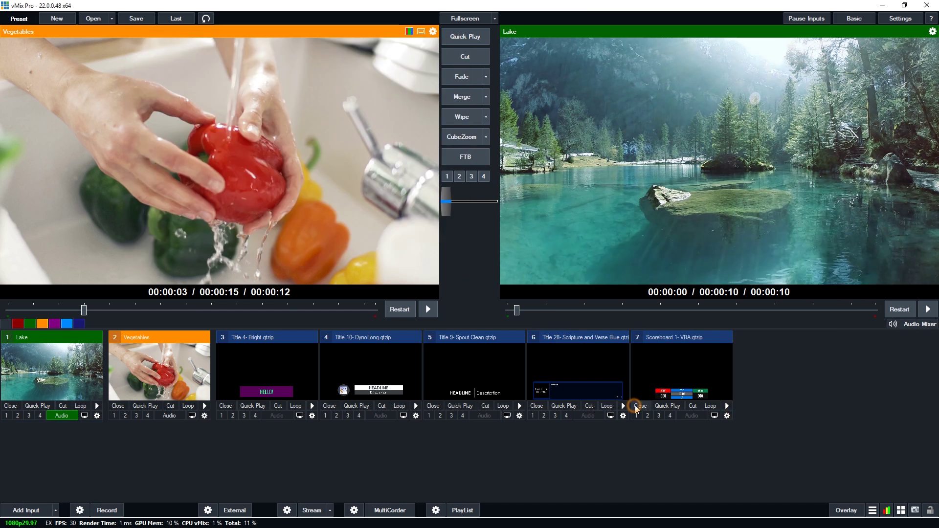
{"action": "left_click", "coordinate": [637, 416]}
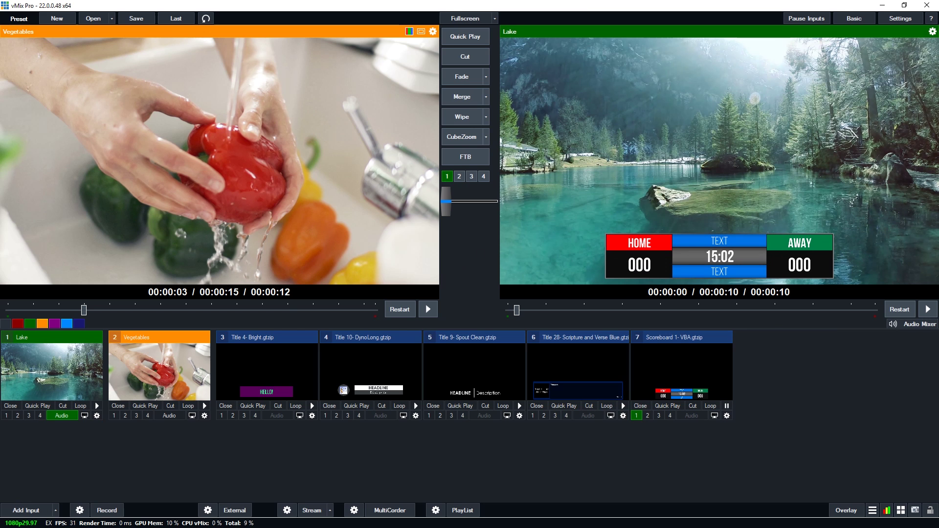
- In the scoreboard's title editor, rename the home team to Hi! and set home score 4
{"action": "right_click", "coordinate": [677, 372]}
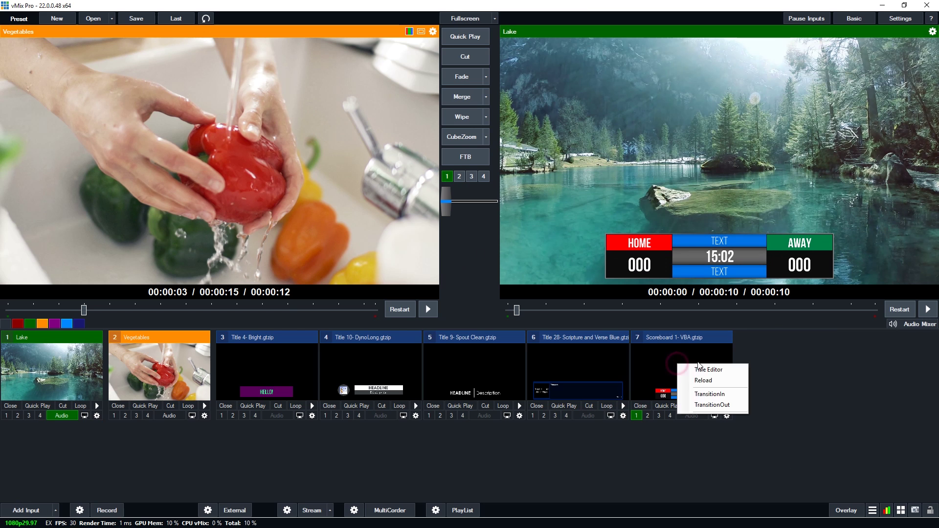
{"action": "left_click", "coordinate": [699, 368]}
{"action": "left_click_drag", "start_coordinate": [478, 162], "coordinate": [306, 90]}
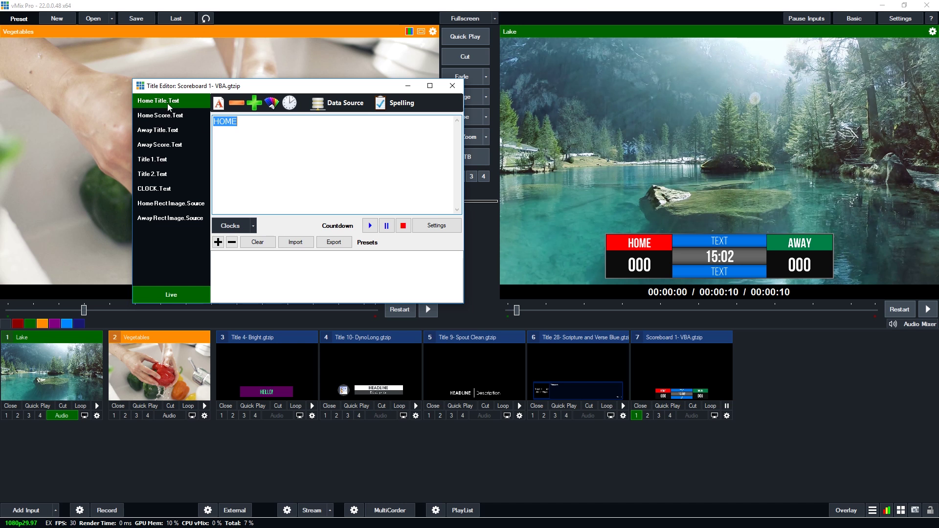
{"action": "left_click", "coordinate": [644, 248]}
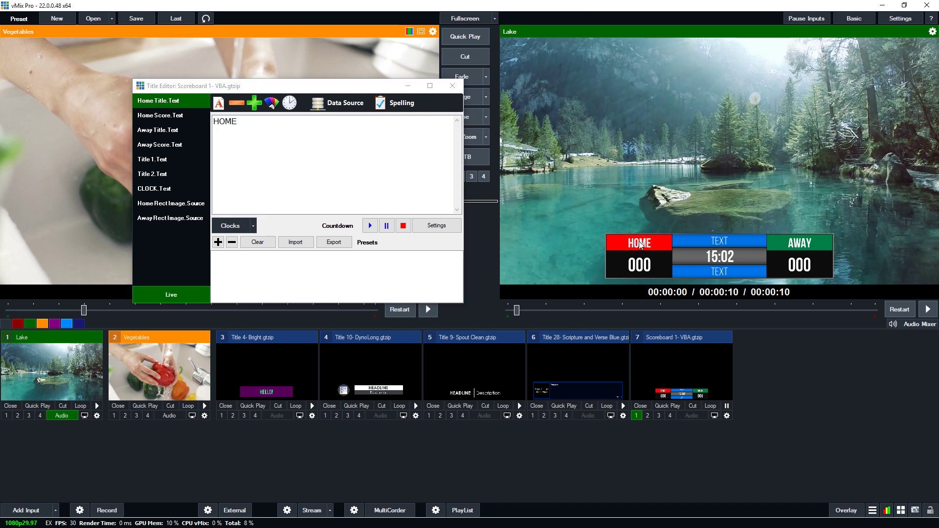
{"action": "left_click", "coordinate": [250, 128]}
{"action": "type", "text": "Hi!"}
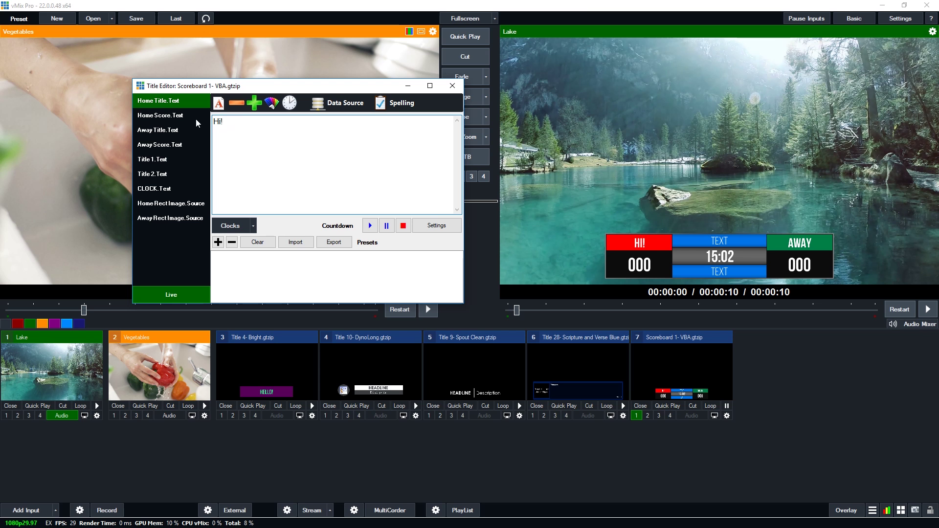
{"action": "left_click", "coordinate": [185, 120]}
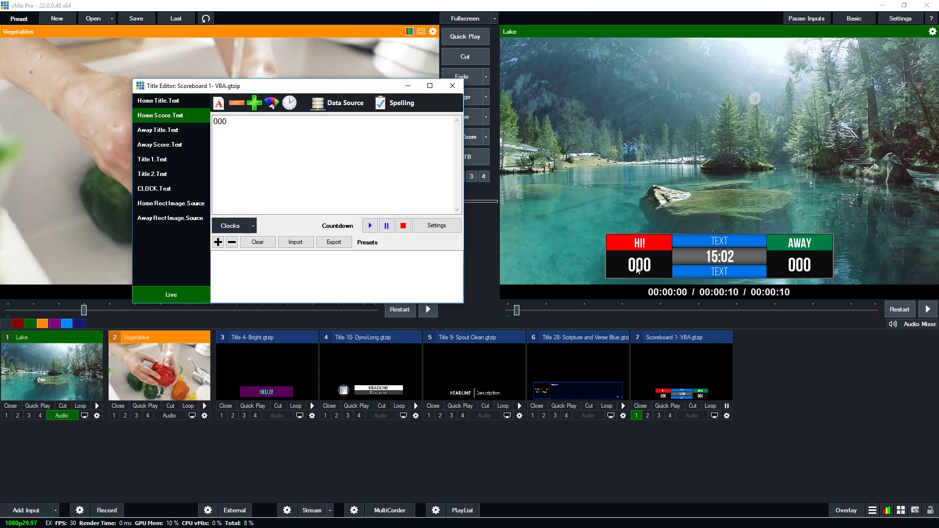
{"action": "left_click", "coordinate": [233, 125]}
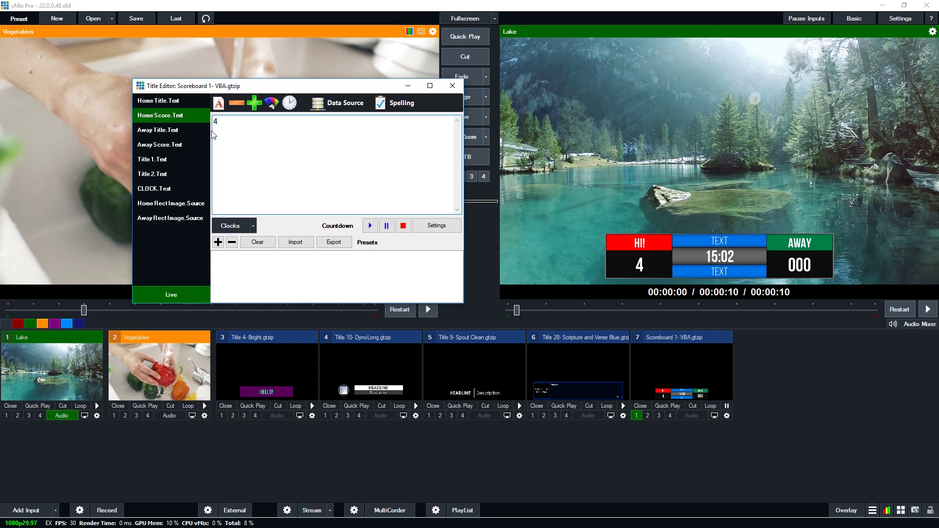
{"action": "left_click", "coordinate": [169, 131]}
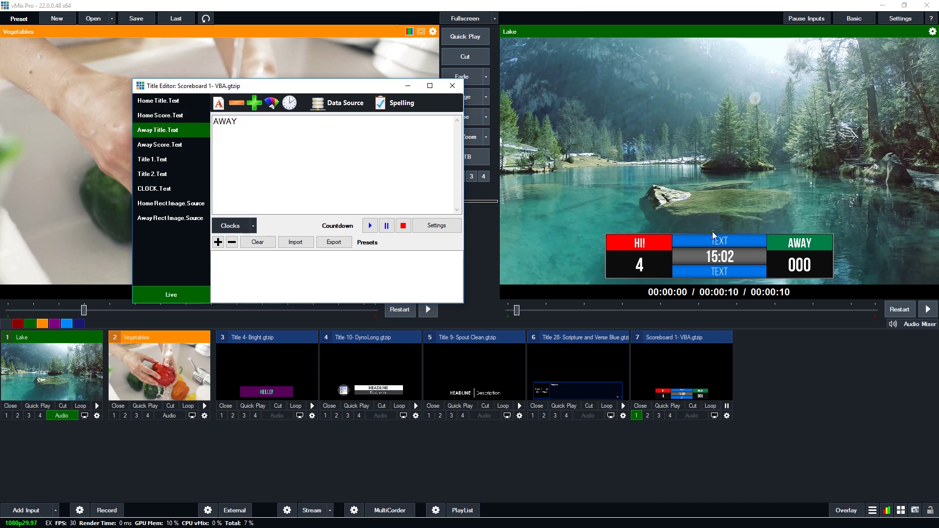
- Set the scoreboard's away score to 2
{"action": "left_click", "coordinate": [181, 145]}
{"action": "double_click", "coordinate": [246, 123]}
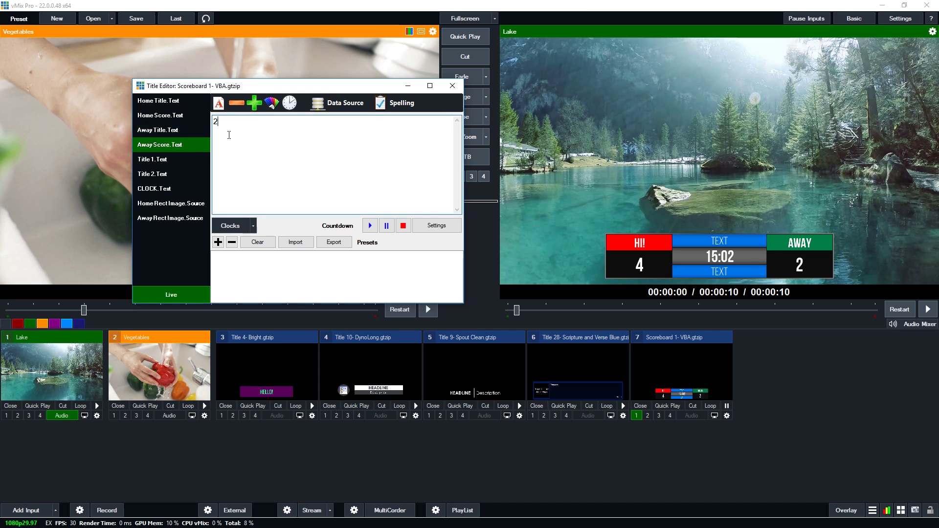
{"action": "left_click", "coordinate": [167, 159]}
{"action": "left_click", "coordinate": [164, 175]}
{"action": "left_click", "coordinate": [161, 160]}
- Clear the Title 1 caption text and select the Away Rect Image source field
{"action": "left_click", "coordinate": [162, 176]}
{"action": "left_click", "coordinate": [724, 243]}
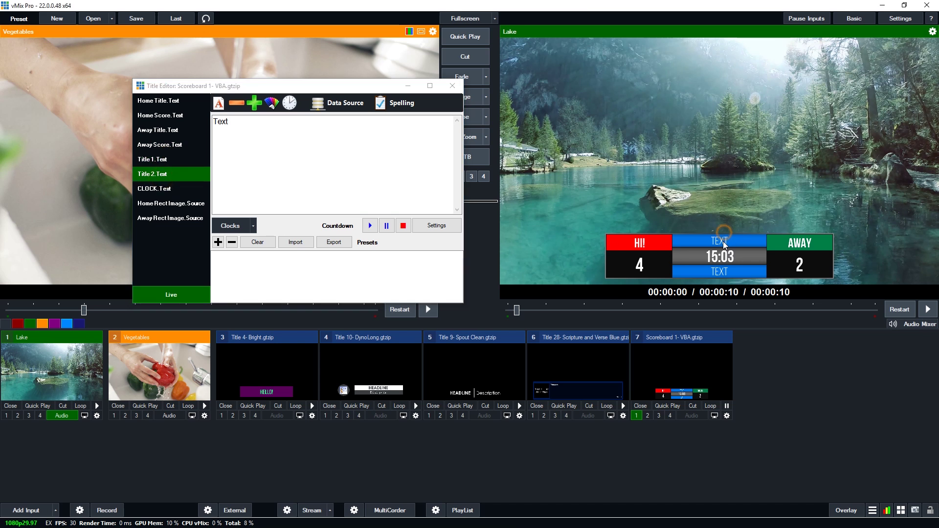
{"action": "double_click", "coordinate": [228, 122]}
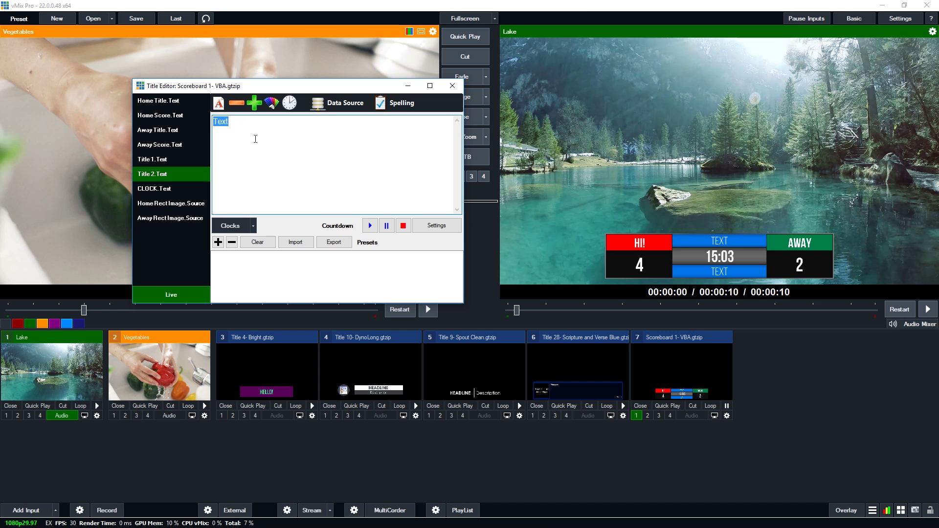
{"action": "left_click", "coordinate": [195, 158]}
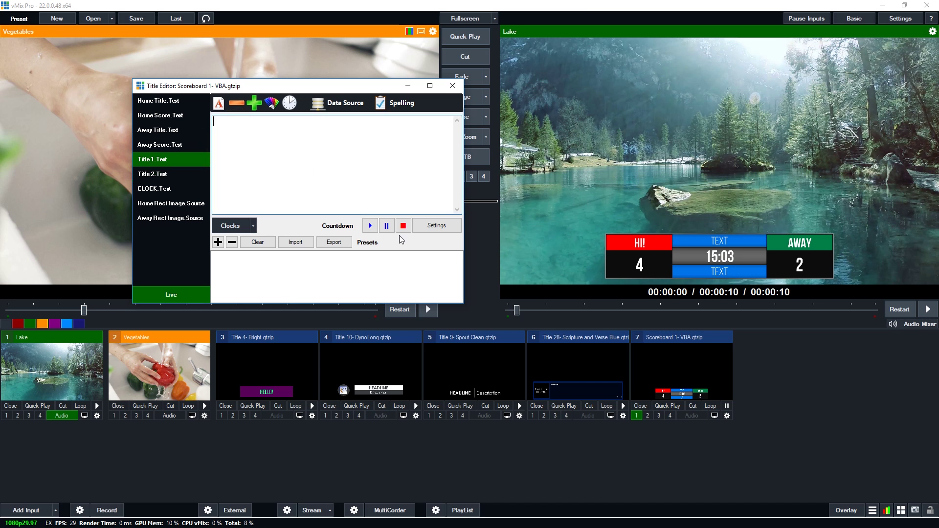
{"action": "left_click", "coordinate": [172, 189]}
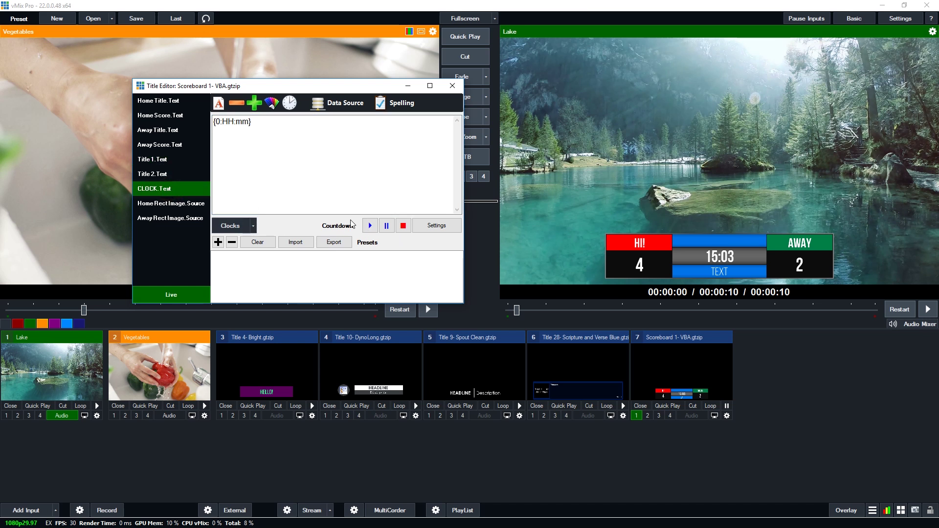
{"action": "left_click", "coordinate": [173, 205]}
{"action": "left_click", "coordinate": [173, 219]}
{"action": "left_click", "coordinate": [174, 204]}
{"action": "left_click", "coordinate": [179, 218]}
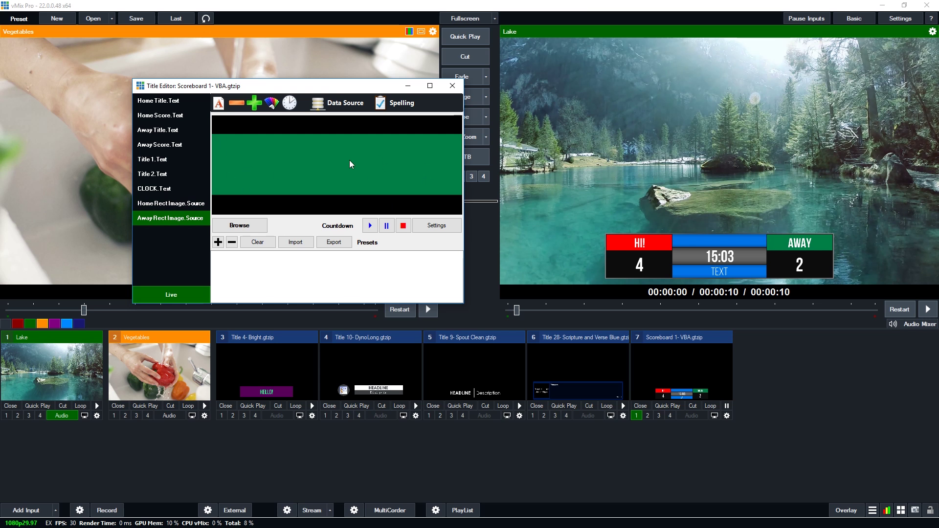
- Load the Dan.png banana picture as the away panel image and close the title editor
{"action": "left_click", "coordinate": [240, 226]}
{"action": "left_click", "coordinate": [252, 172]}
{"action": "left_click", "coordinate": [516, 342]}
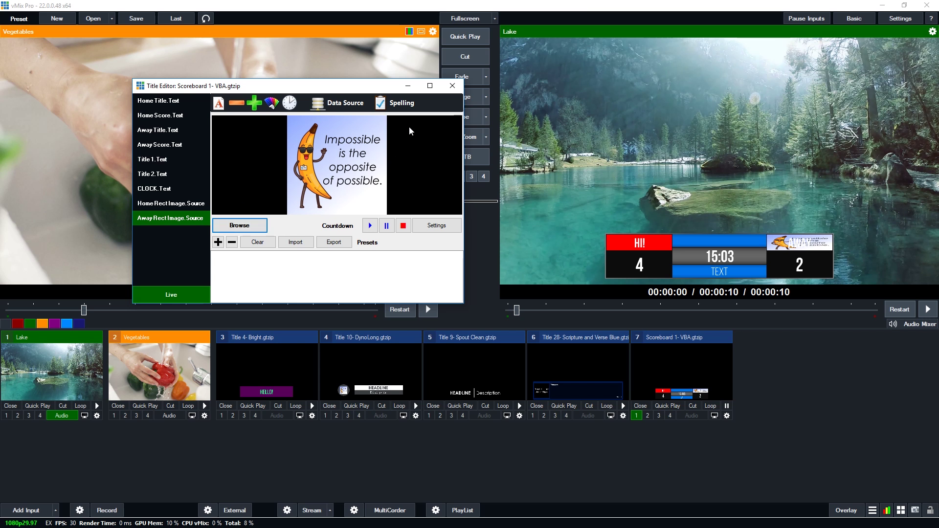
{"action": "left_click", "coordinate": [452, 86]}
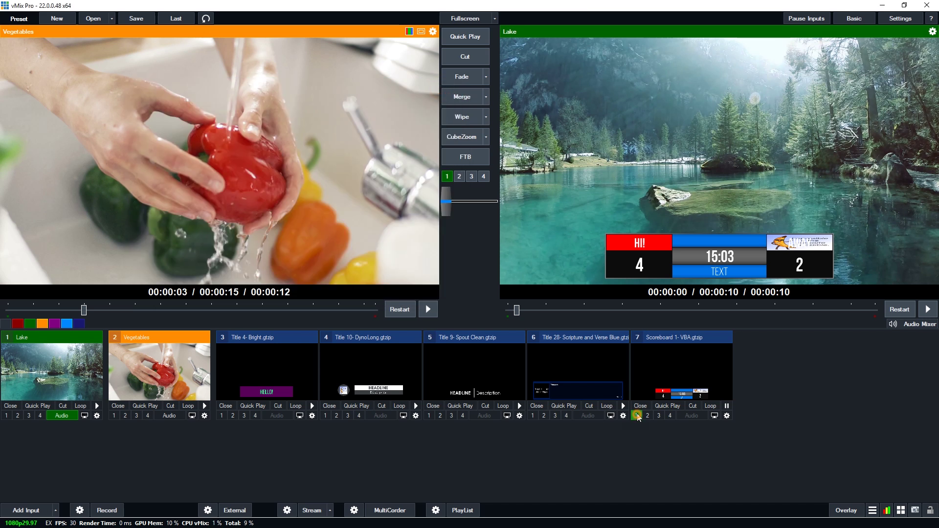
- Add Scoreboard 3- Lineup 11 as a new input and overlay it on Lake
{"action": "left_click", "coordinate": [30, 509]}
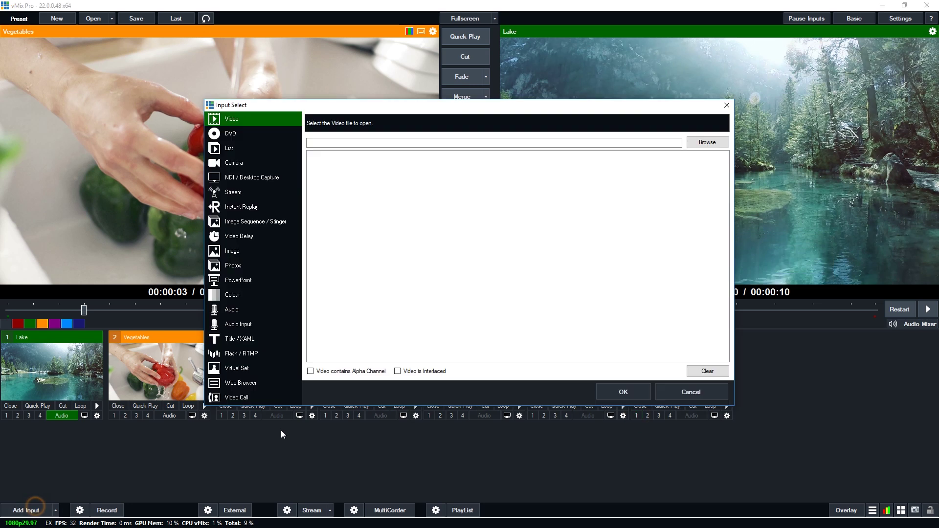
{"action": "left_click", "coordinate": [237, 340]}
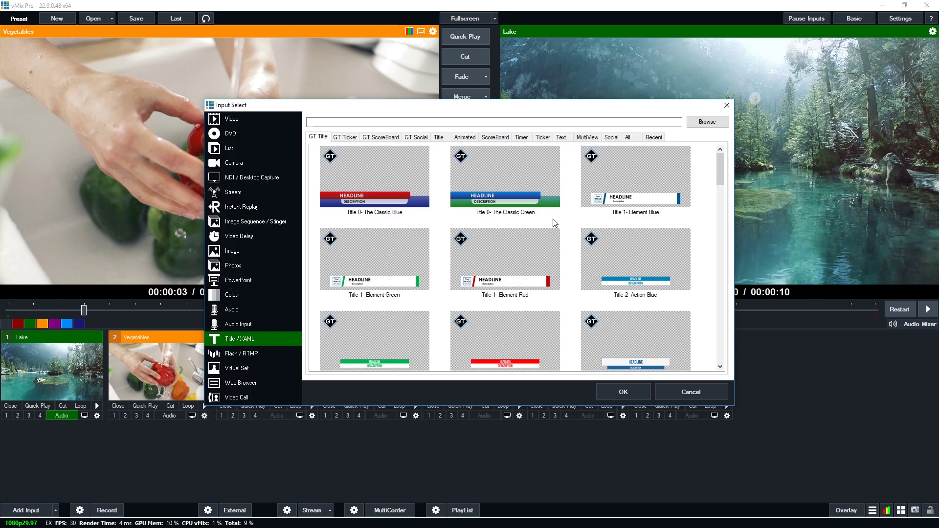
{"action": "left_click", "coordinate": [381, 137]}
{"action": "left_click", "coordinate": [634, 188]}
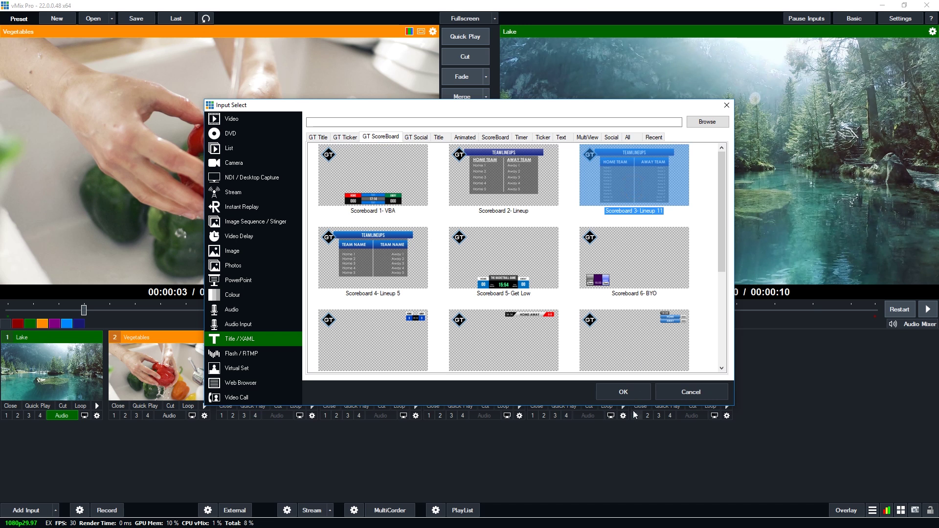
{"action": "left_click", "coordinate": [636, 392]}
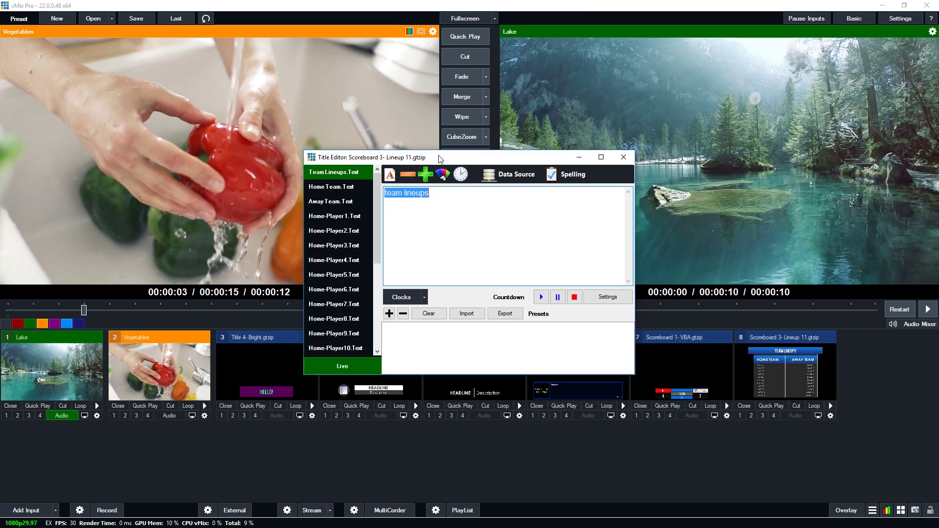
{"action": "left_click_drag", "start_coordinate": [440, 159], "coordinate": [262, 48]}
{"action": "left_click", "coordinate": [740, 416]}
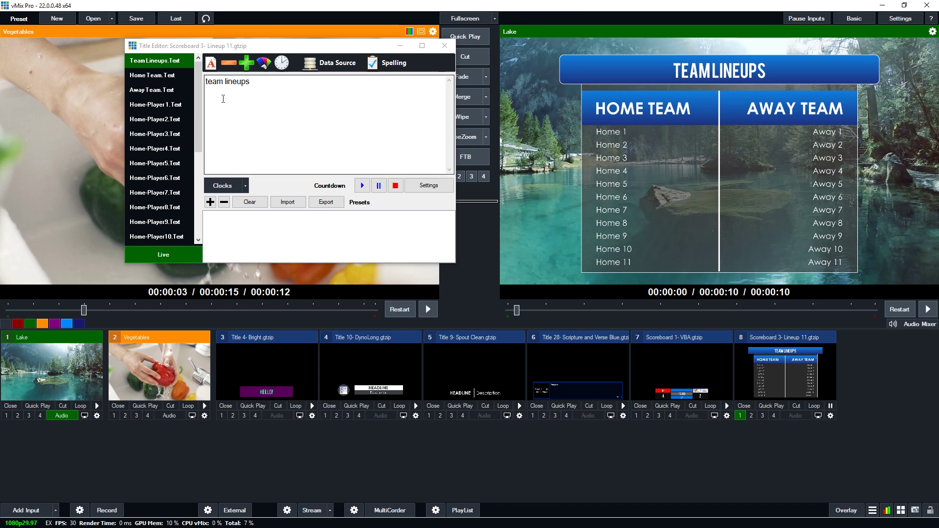
- Replace the Home 1 player name and close the lineup title editor
{"action": "left_click", "coordinate": [161, 105]}
{"action": "left_click_drag", "start_coordinate": [240, 80], "coordinate": [158, 82]}
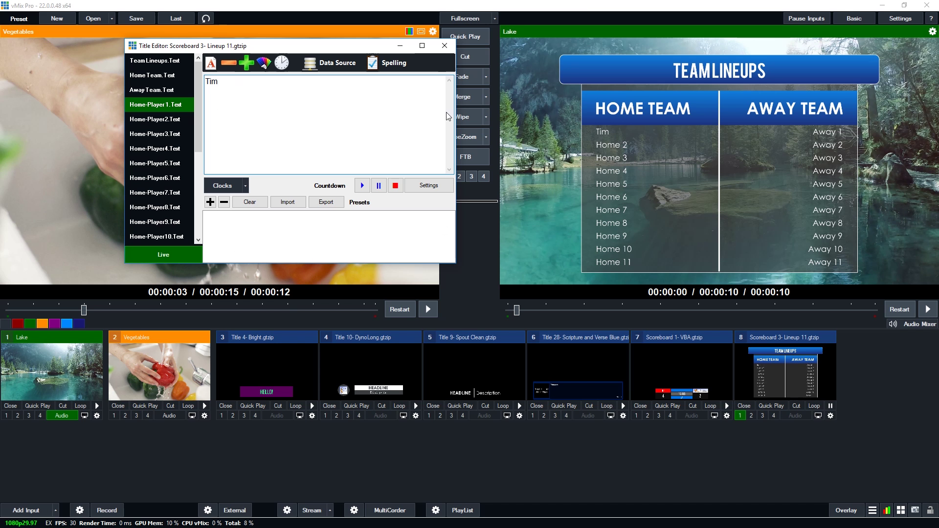
{"action": "left_click", "coordinate": [445, 47]}
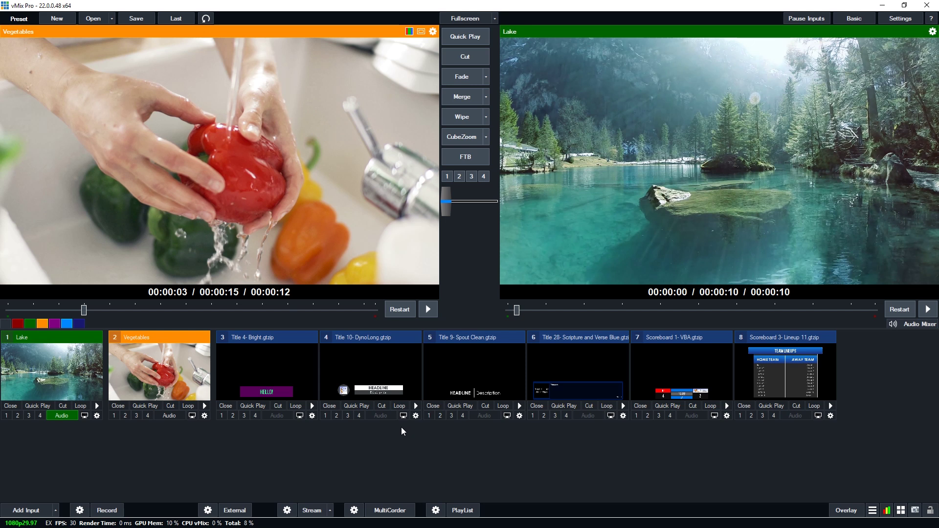
- Add Social 4- Gordon Street Green from the GT Social templates and close its editor
{"action": "left_click", "coordinate": [42, 511]}
{"action": "left_click", "coordinate": [240, 338]}
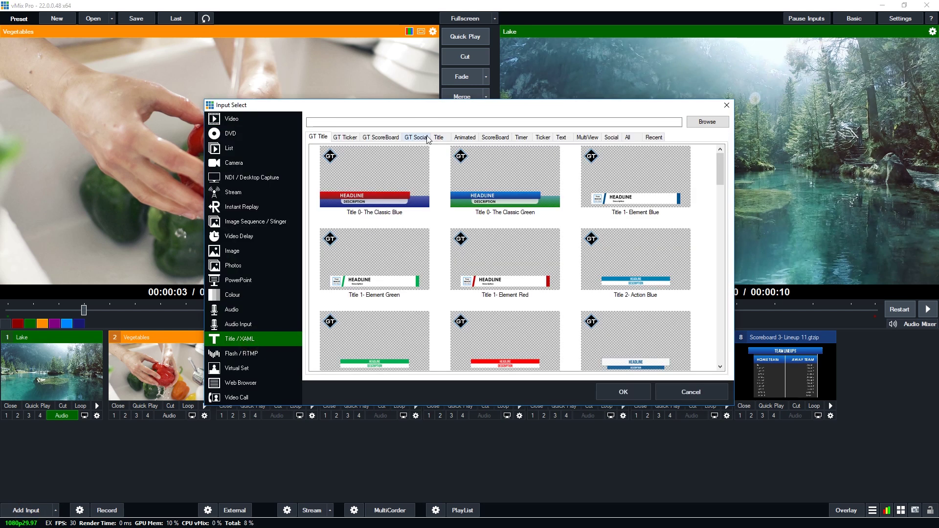
{"action": "left_click", "coordinate": [417, 137]}
{"action": "scroll", "coordinate": [629, 224], "scroll_direction": "down", "scroll_amount": 3}
{"action": "scroll", "coordinate": [632, 227], "scroll_direction": "down", "scroll_amount": 3}
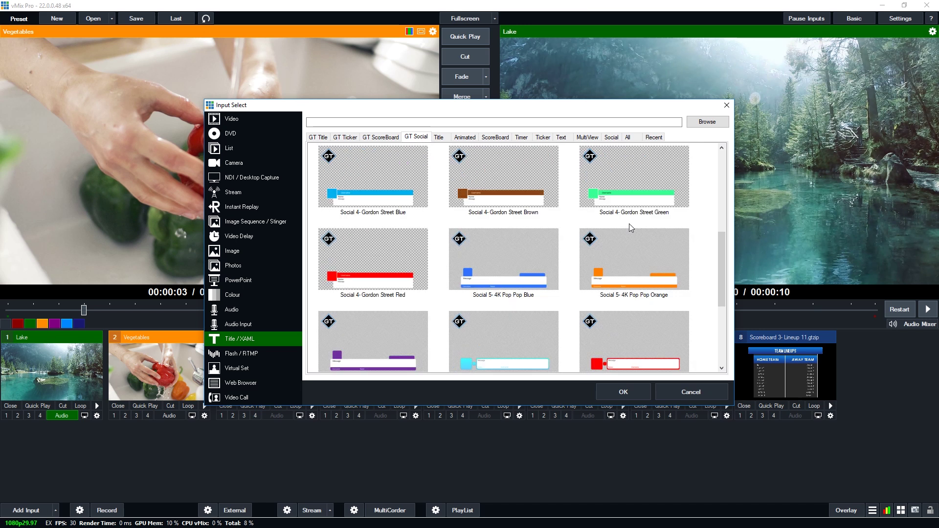
{"action": "left_click", "coordinate": [643, 221]}
{"action": "left_click", "coordinate": [637, 394]}
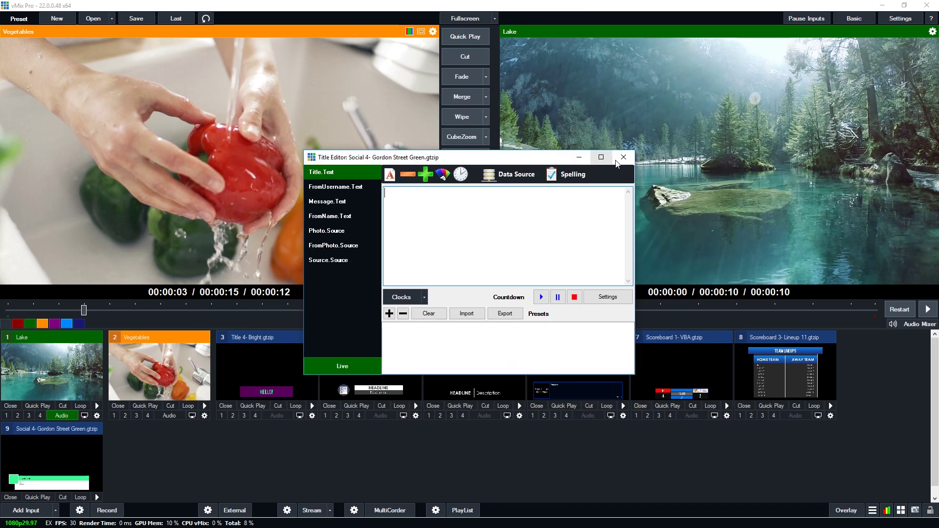
{"action": "left_click", "coordinate": [618, 157]}
- Test the social input's overlay 1 on Lake, turning it on and then off
{"action": "left_click", "coordinate": [873, 511]}
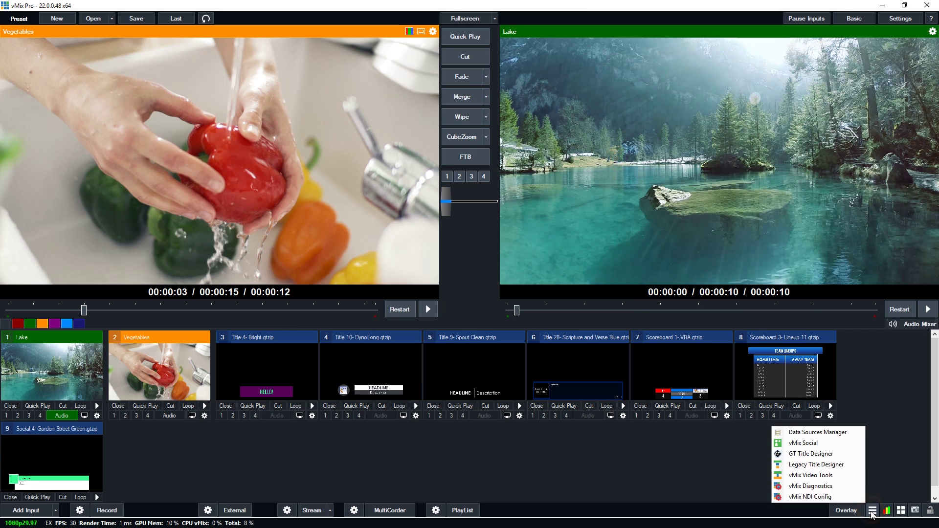
{"action": "left_click", "coordinate": [691, 462]}
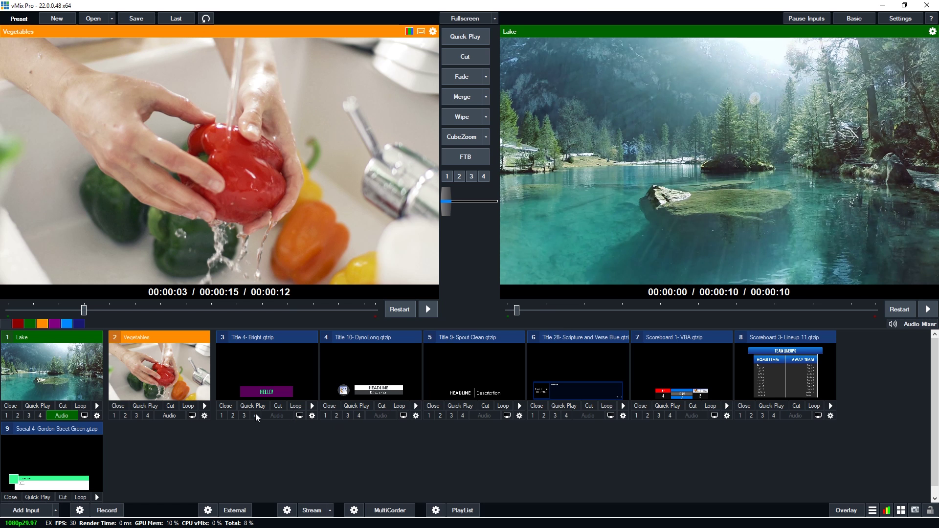
{"action": "scroll", "coordinate": [122, 460], "scroll_direction": "down", "scroll_amount": 1}
{"action": "left_click", "coordinate": [6, 497]}
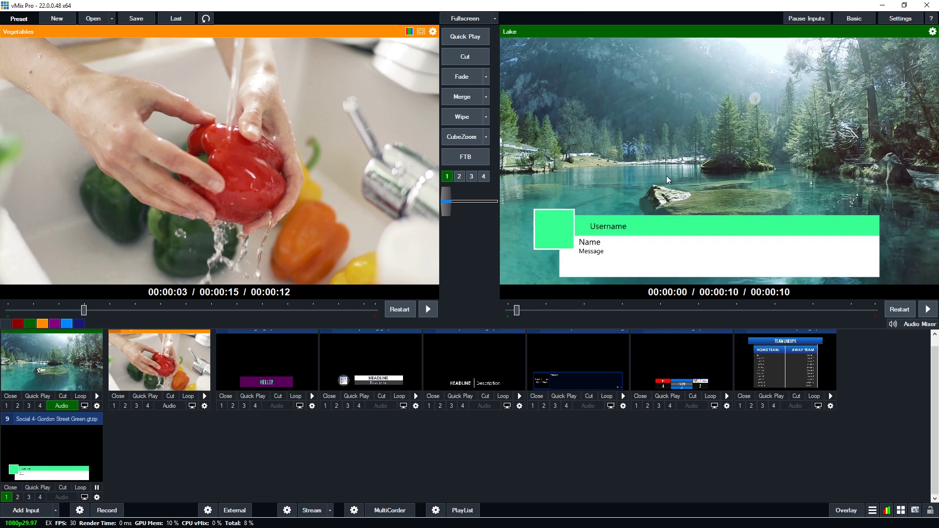
{"action": "left_click", "coordinate": [7, 498]}
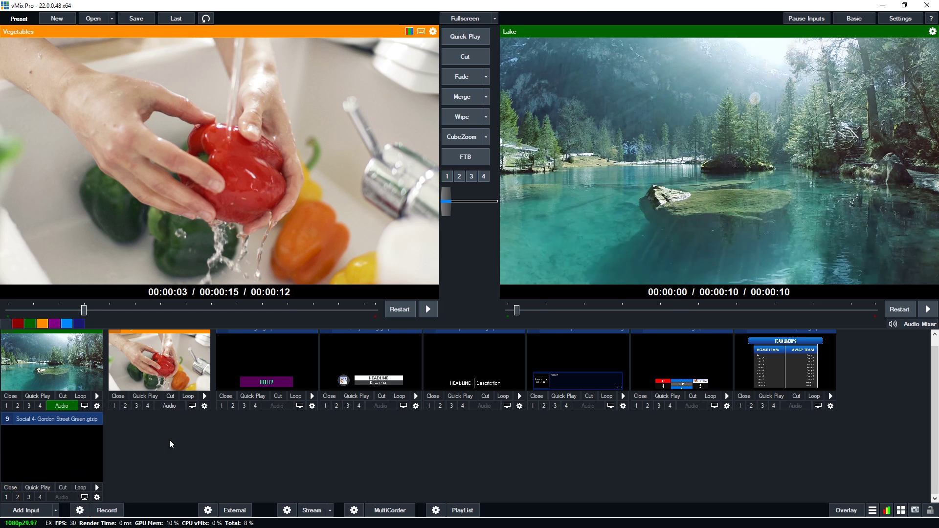